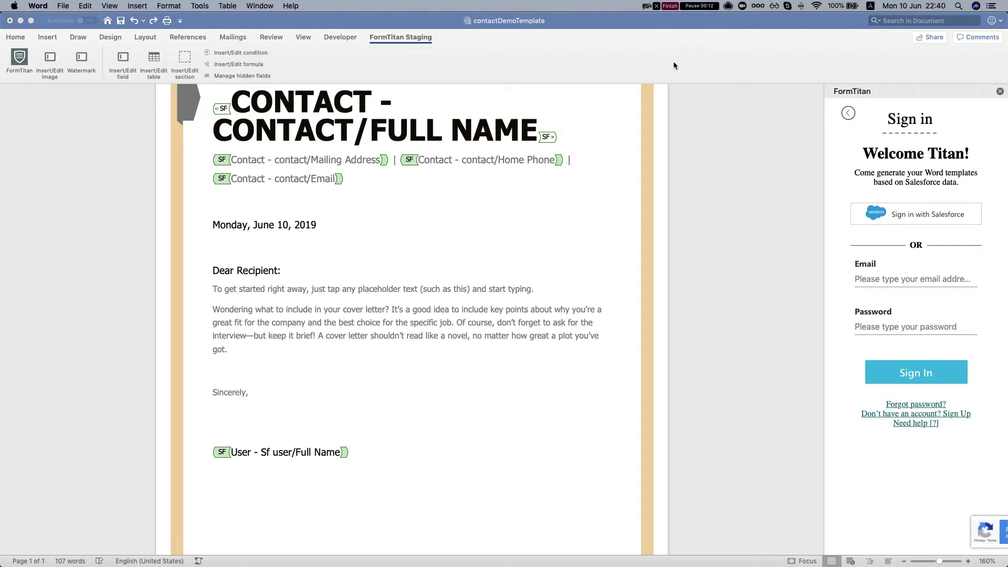
# - Scroll through the contactDemoTemplate merge-field letter, then switch to the Salesforce contact in Chrome
pyautogui.scroll(3, 264, 155)
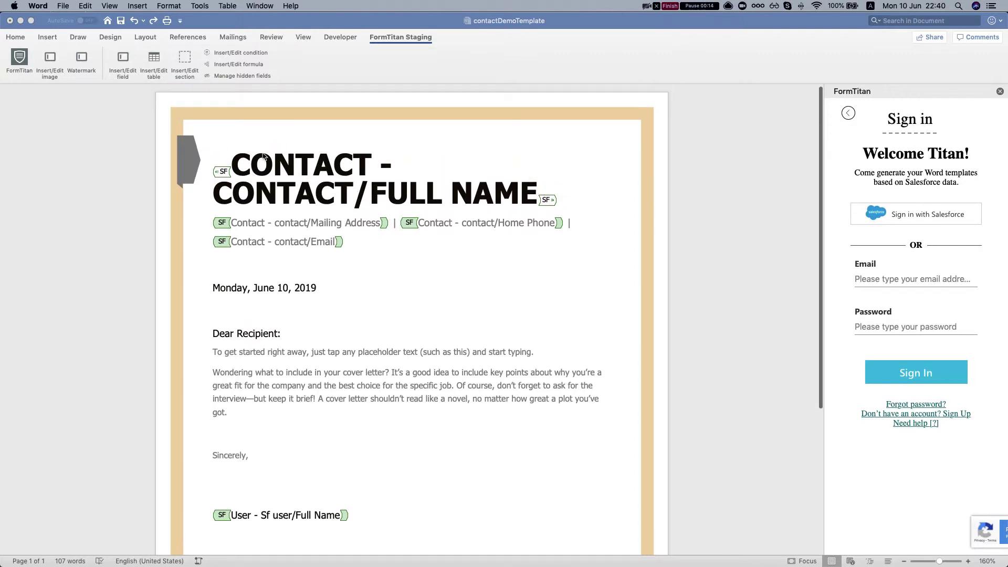
pyautogui.scroll(-2, 264, 156)
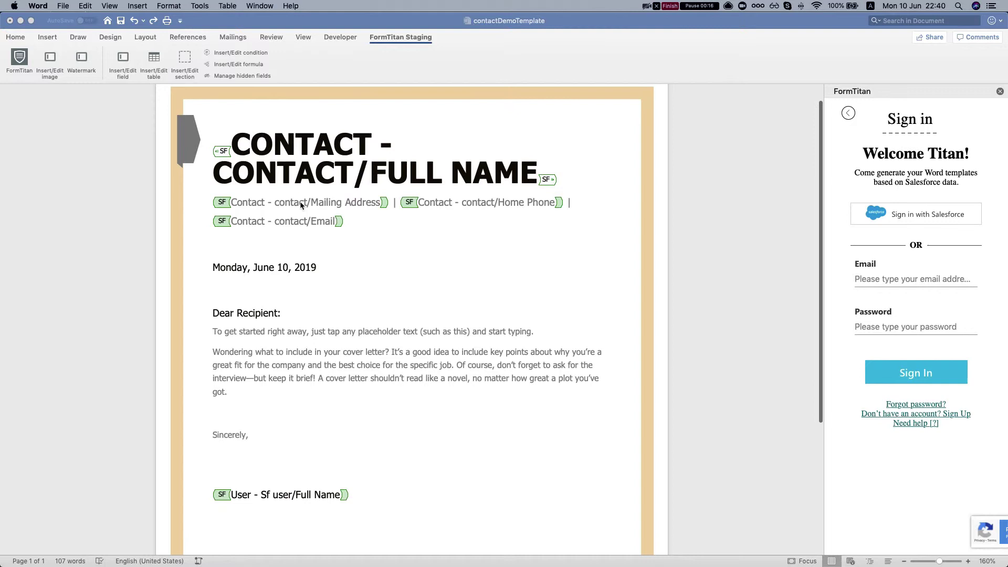
pyautogui.scroll(-1, 301, 205)
pyautogui.scroll(-2, 307, 221)
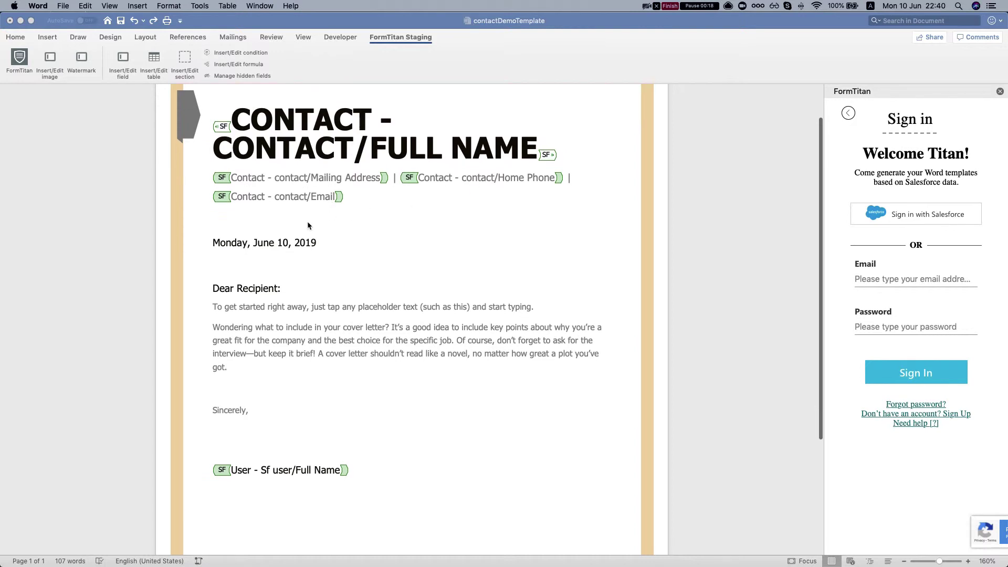
pyautogui.scroll(-3, 294, 336)
pyautogui.scroll(-1, 332, 410)
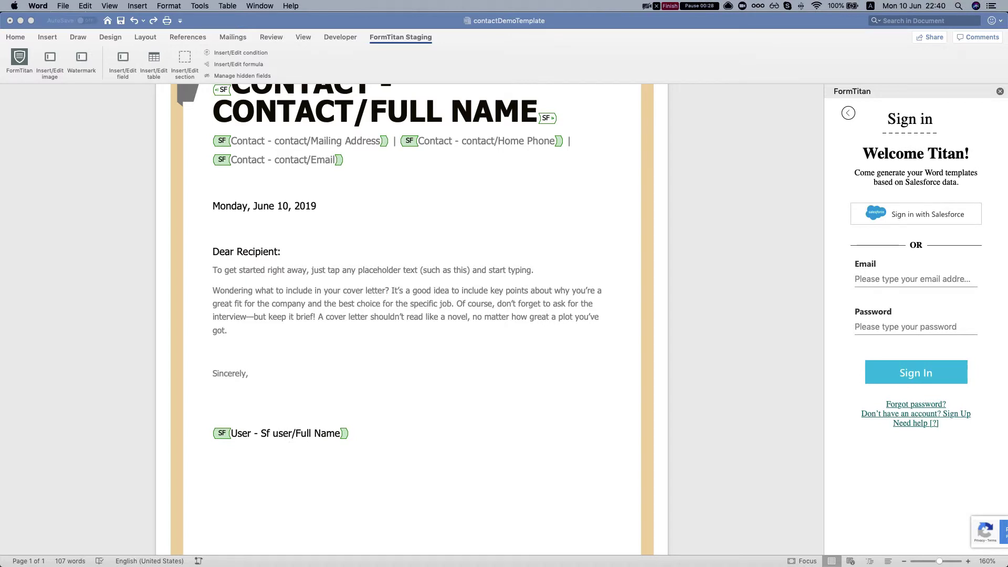
pyautogui.press('super+Tab')
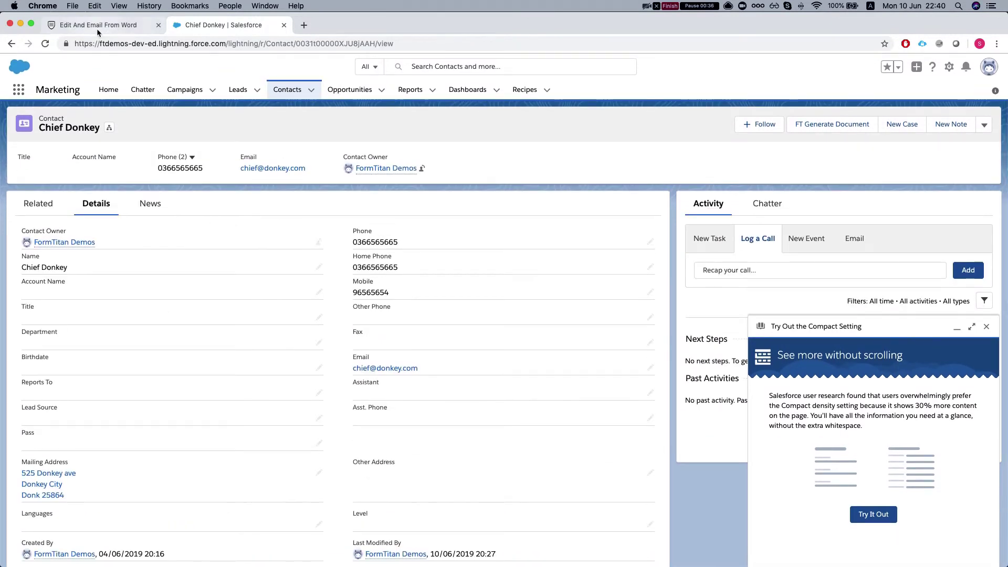
# - In the FormTitan form editor, open the Word mapping settings and the Salesforce Button configuration
pyautogui.click(97, 26)
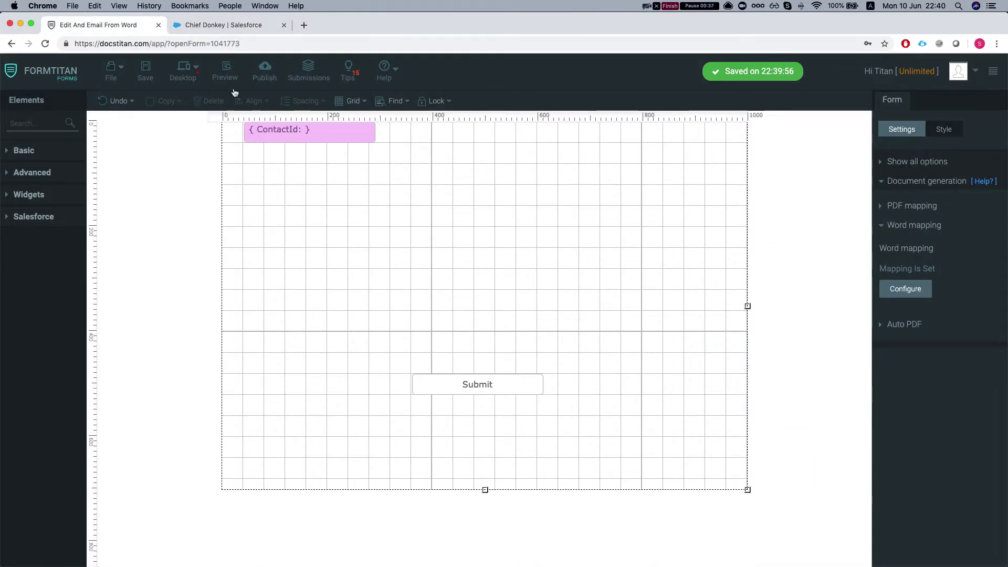
pyautogui.click(909, 295)
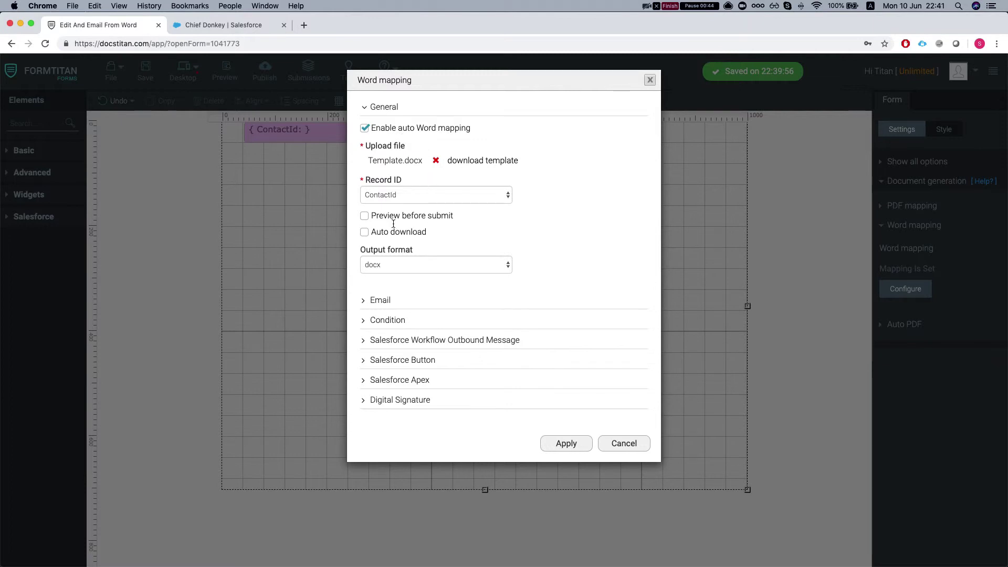
pyautogui.click(417, 362)
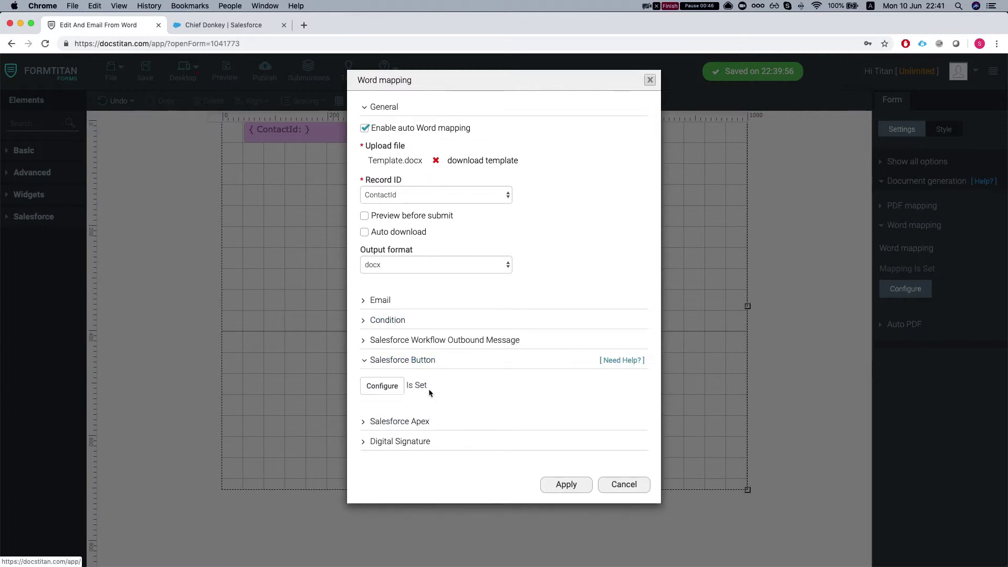
pyautogui.click(385, 392)
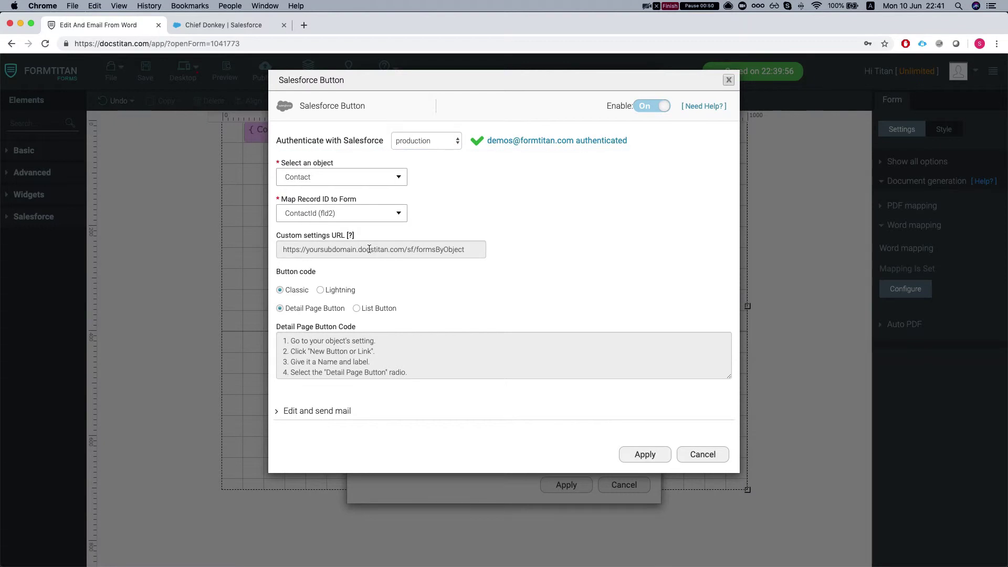
# - Review the Edit and send mail options, the sender addresses and the custom file name settings
pyautogui.click(331, 411)
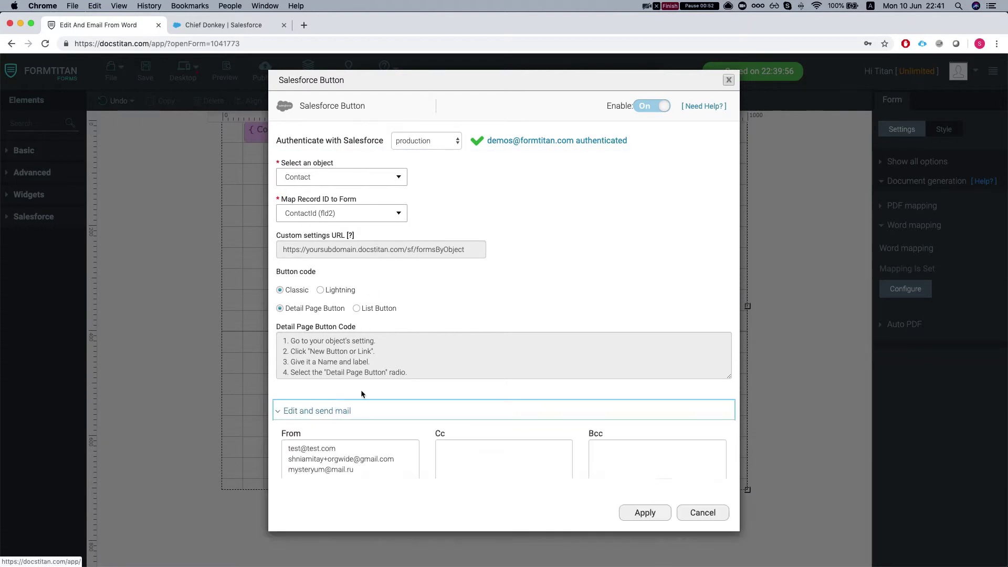
pyautogui.scroll(-2, 338, 377)
pyautogui.scroll(-1, 338, 377)
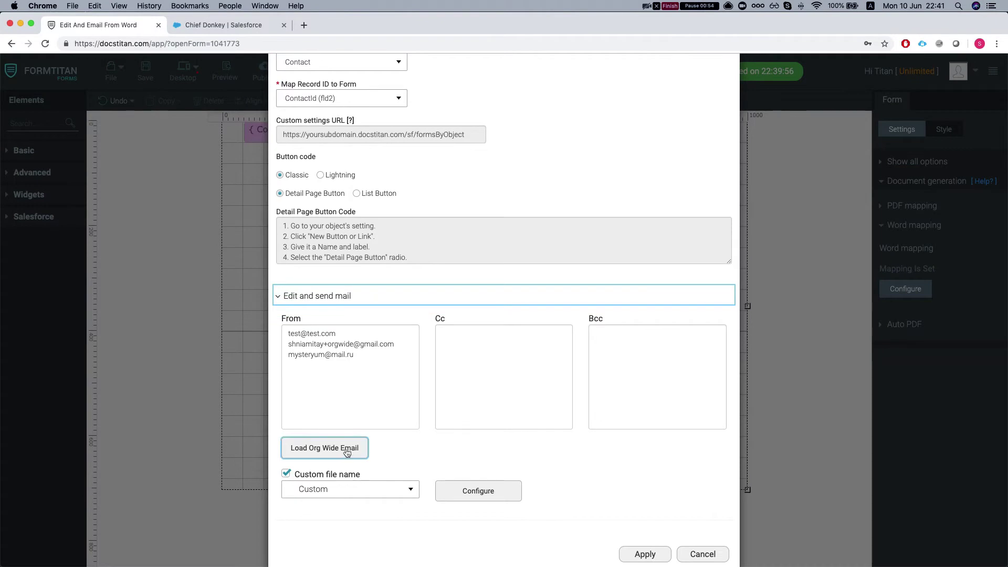
pyautogui.moveTo(382, 372); pyautogui.dragTo(279, 331)
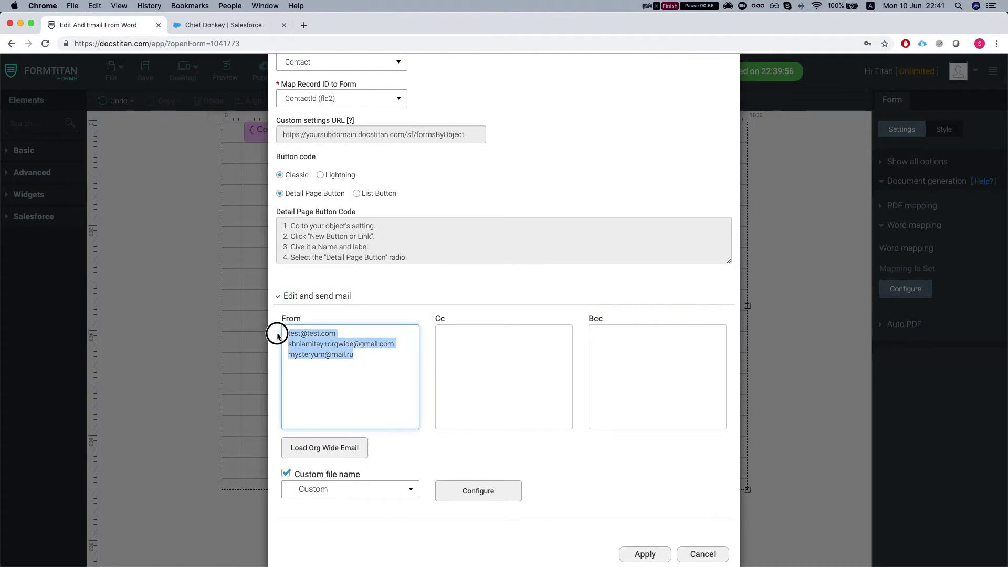
pyautogui.click(318, 336)
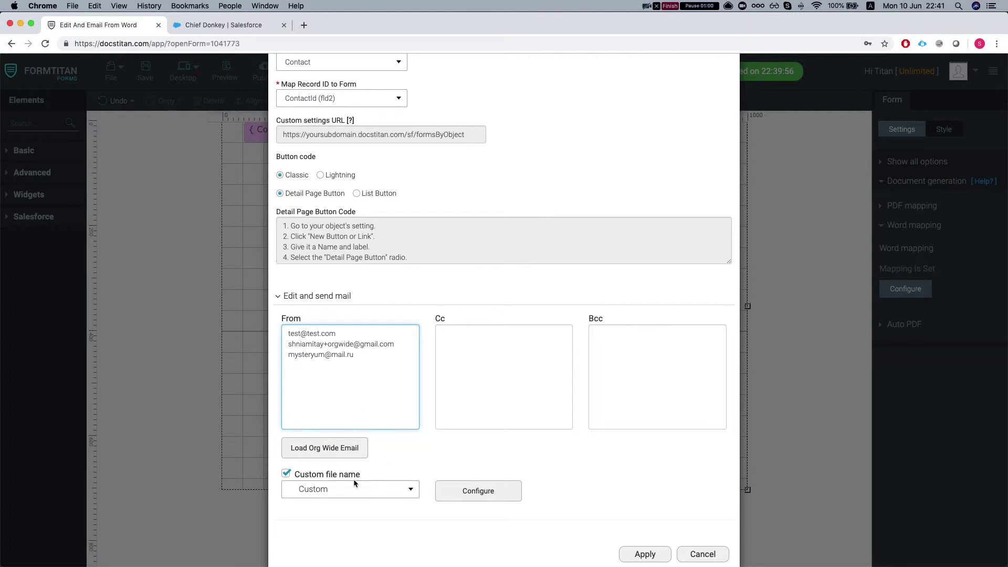
pyautogui.click(490, 493)
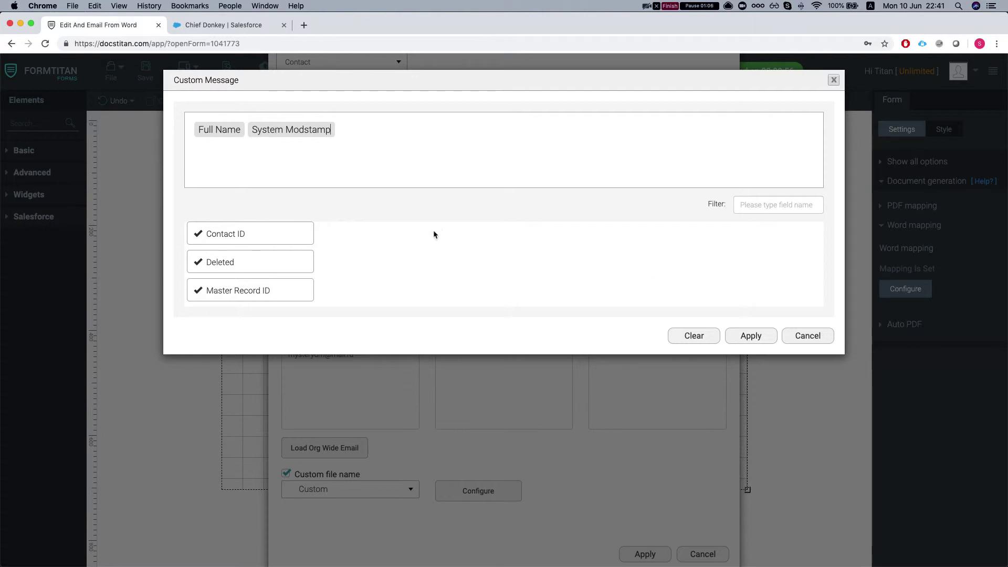
# - Close the custom message, Salesforce button and Word mapping settings without changes
pyautogui.click(808, 339)
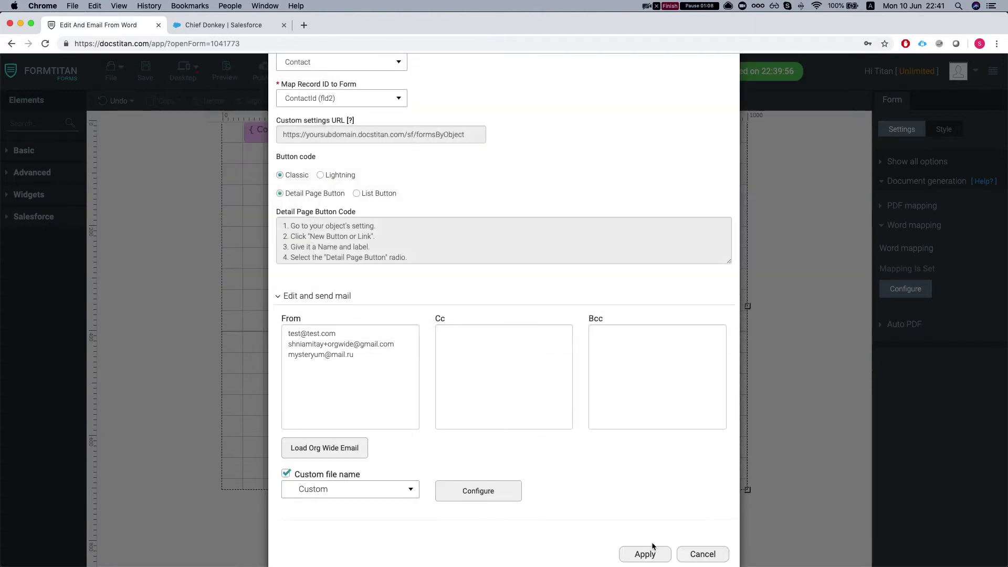
pyautogui.click(682, 554)
pyautogui.click(621, 482)
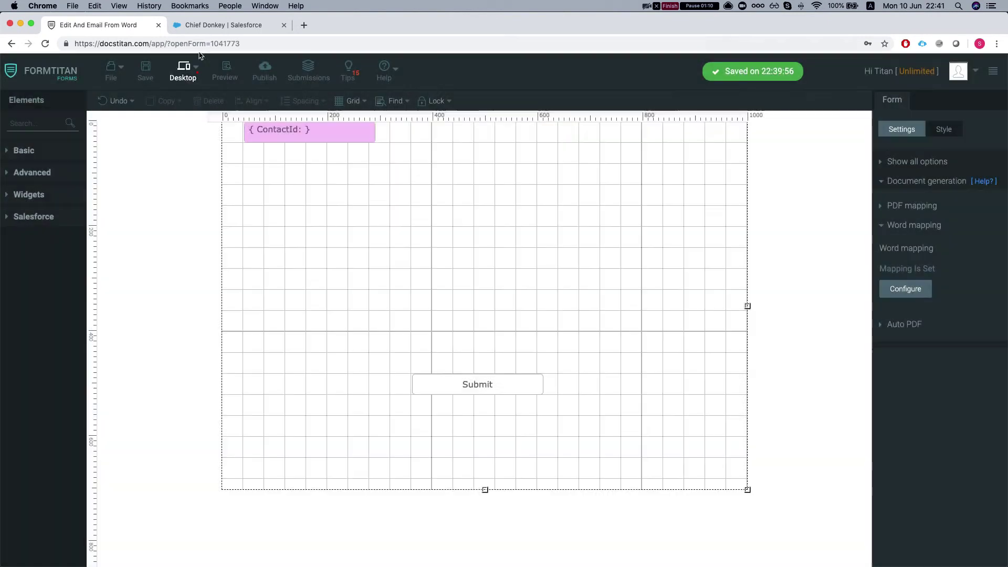
# - Generate the Edit And Email From Word letter for the contact and open Mapping (5).docx
pyautogui.click(200, 32)
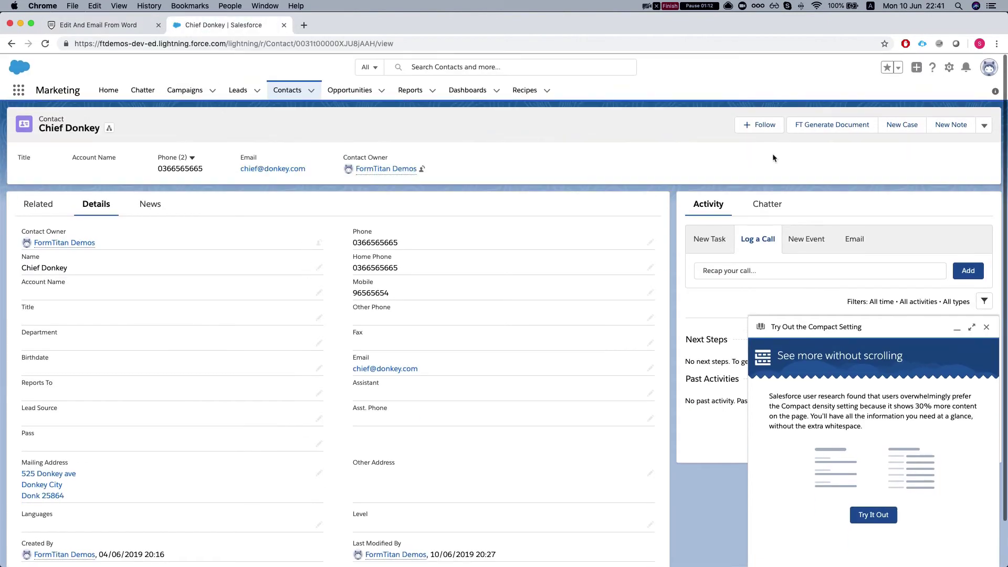
pyautogui.click(987, 325)
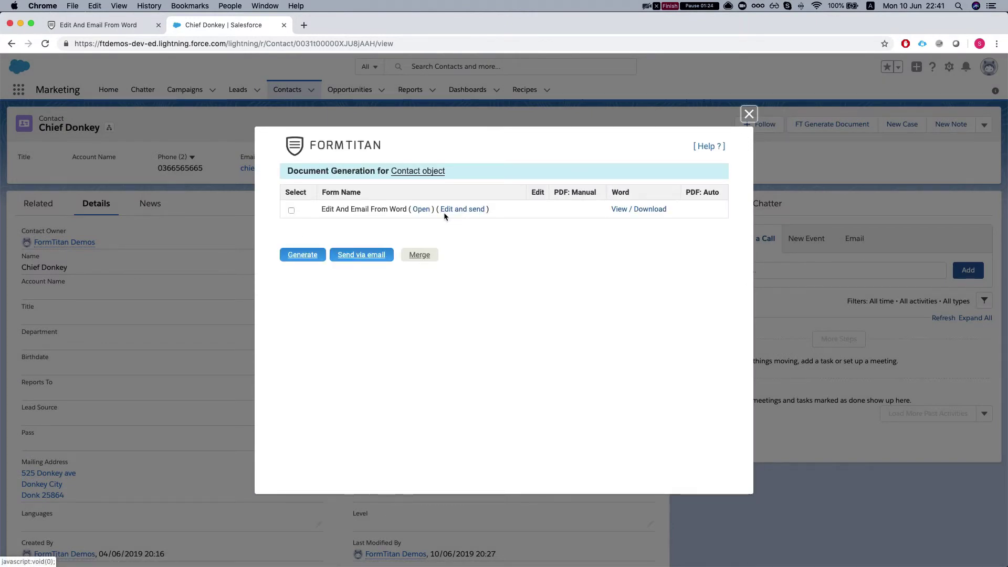
pyautogui.click(458, 214)
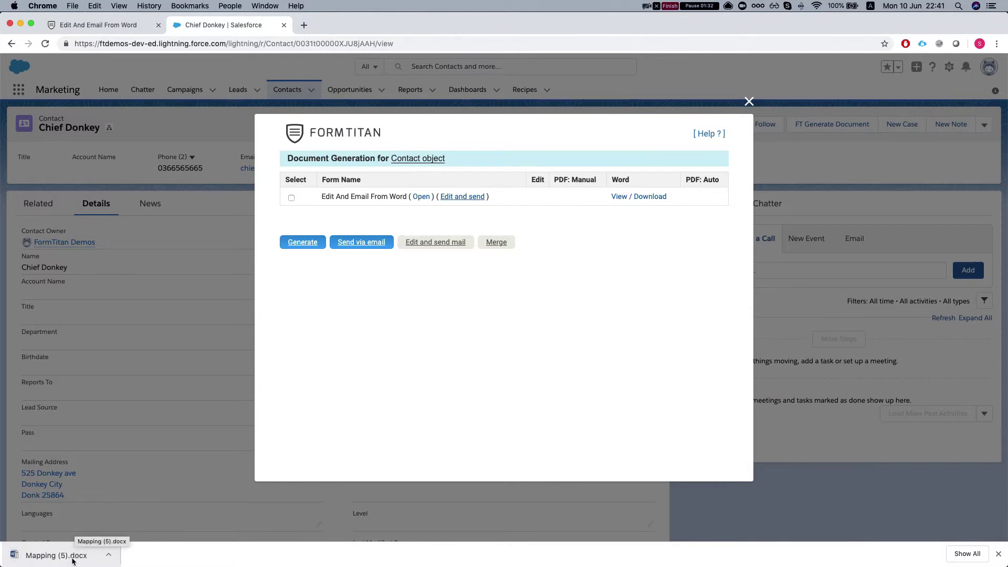
pyautogui.click(56, 555)
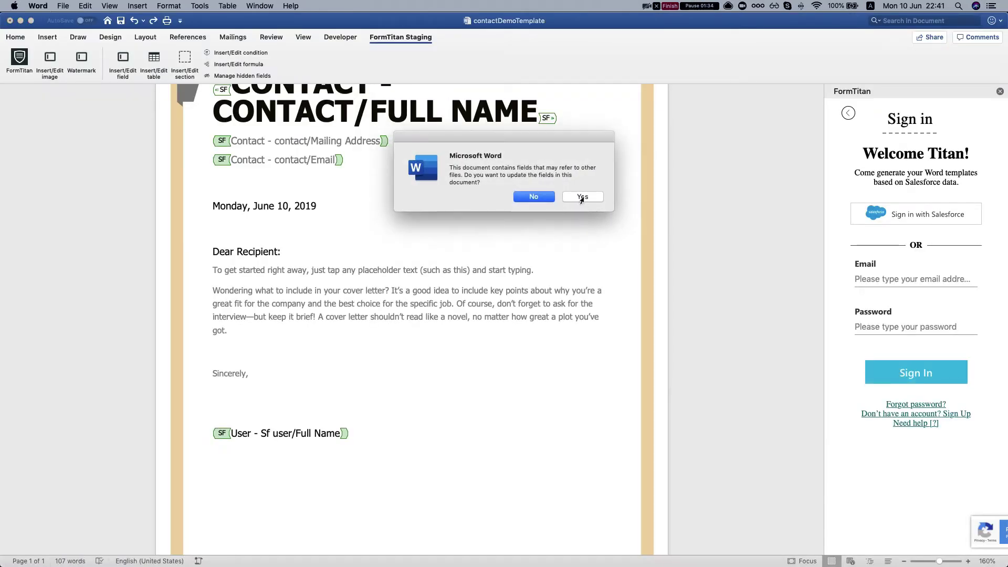
# - Update the fields and add sample text lines below the FormTitan Demos signature
pyautogui.click(581, 196)
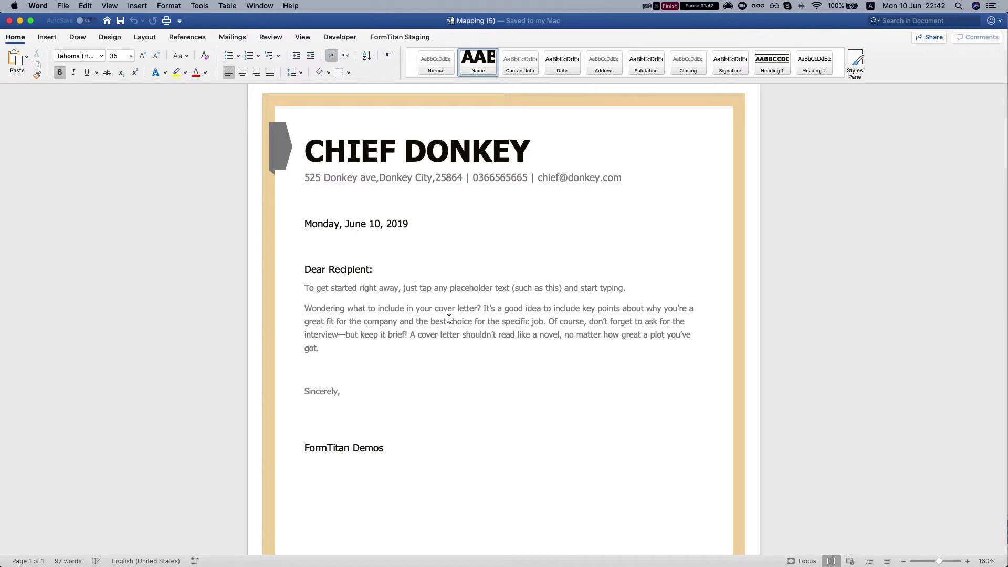
pyautogui.scroll(-1, 392, 249)
pyautogui.click(394, 455)
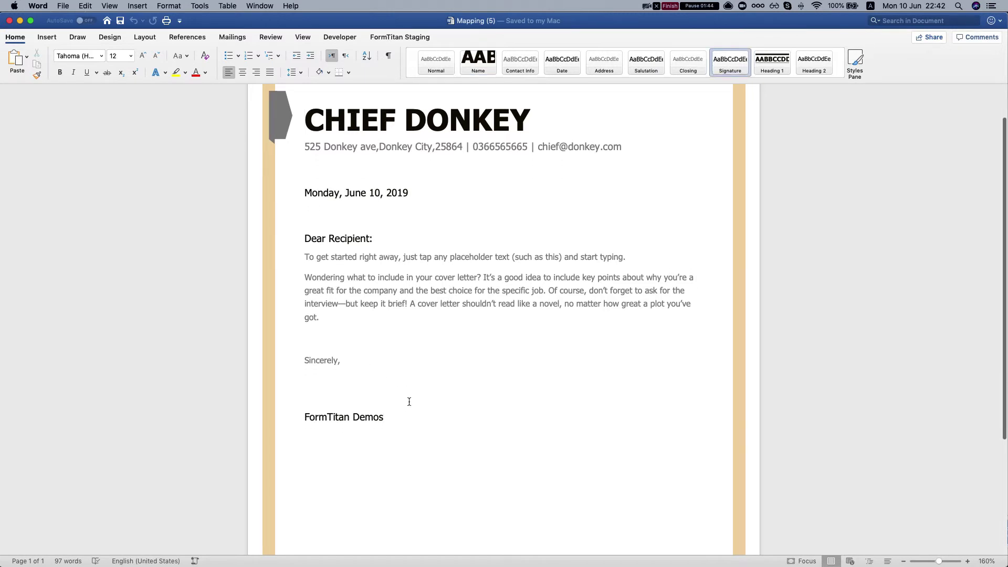
pyautogui.press('Return')
pyautogui.write('Gdfg dfg dfg dfg dfg')
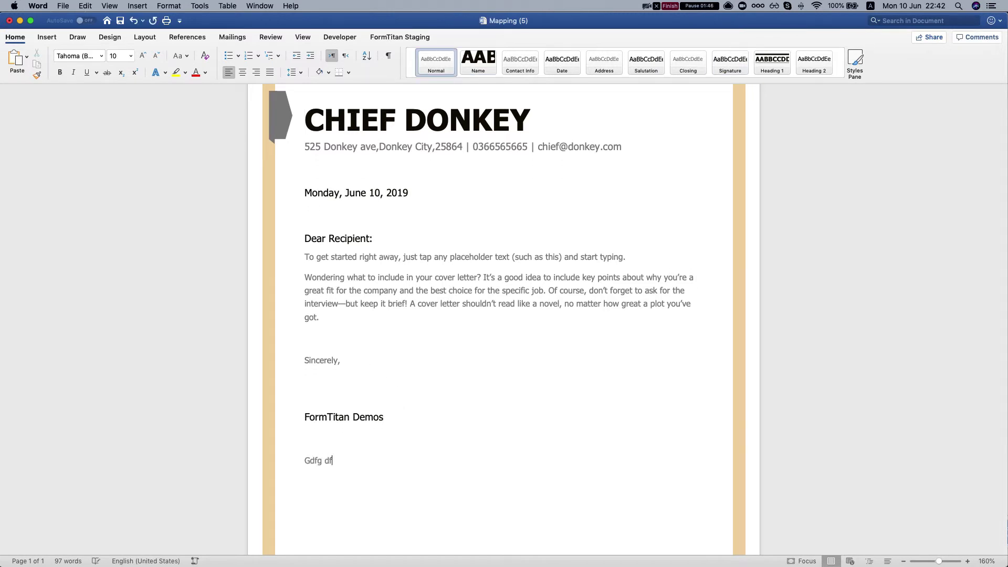
pyautogui.press('Return')
pyautogui.write('Sdfln kdf gkdfblk')
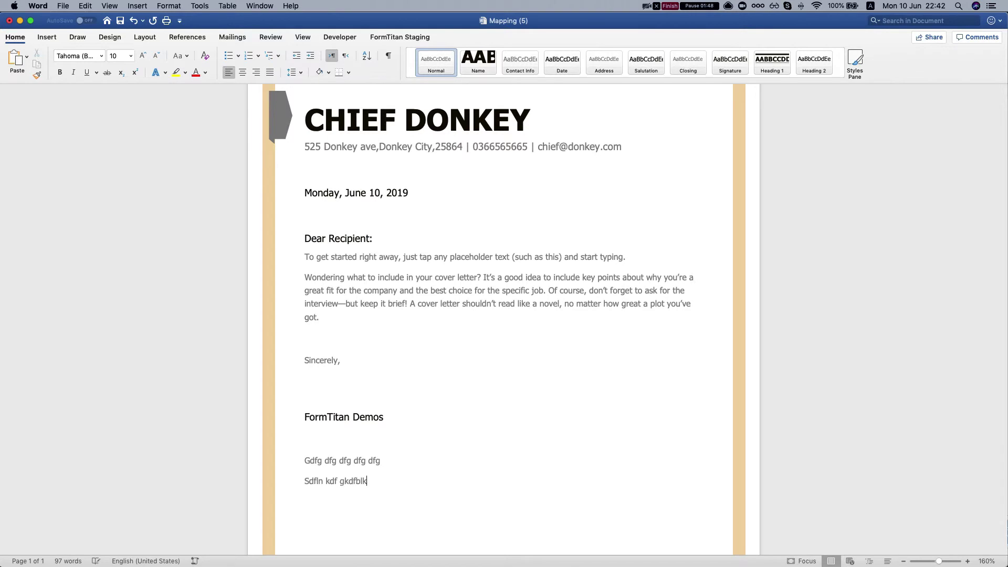
pyautogui.write(' hsdkfj hksdlsdkfj lsdkjf lkdsjf')
pyautogui.press('Return')
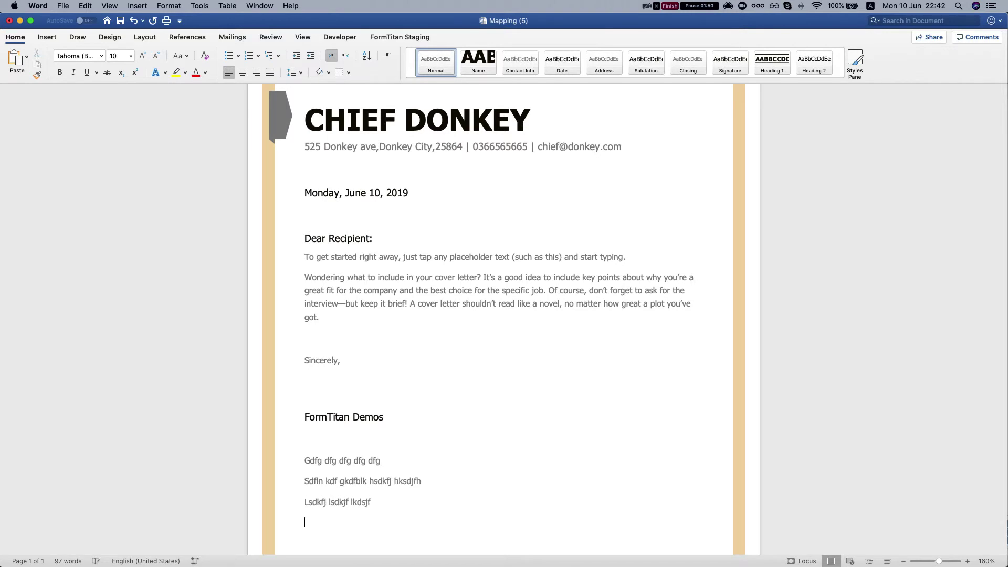
pyautogui.write(';j sdflkjsd flk jsdlfkj sldkfj lsdkjf')
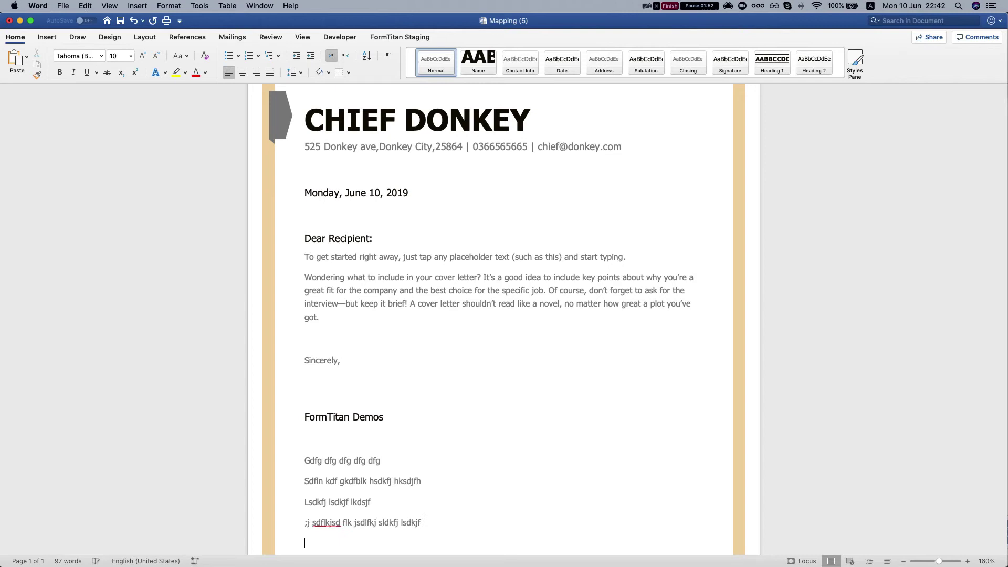
pyautogui.press('Return')
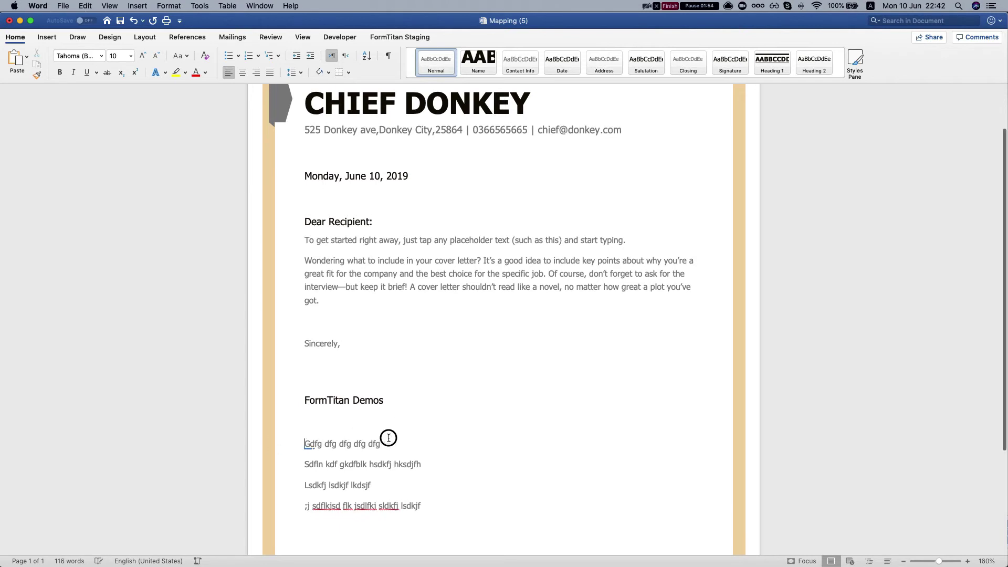
# - Enlarge the first added line of text to 14 pt
pyautogui.tripleClick(381, 439)
pyautogui.click(121, 56)
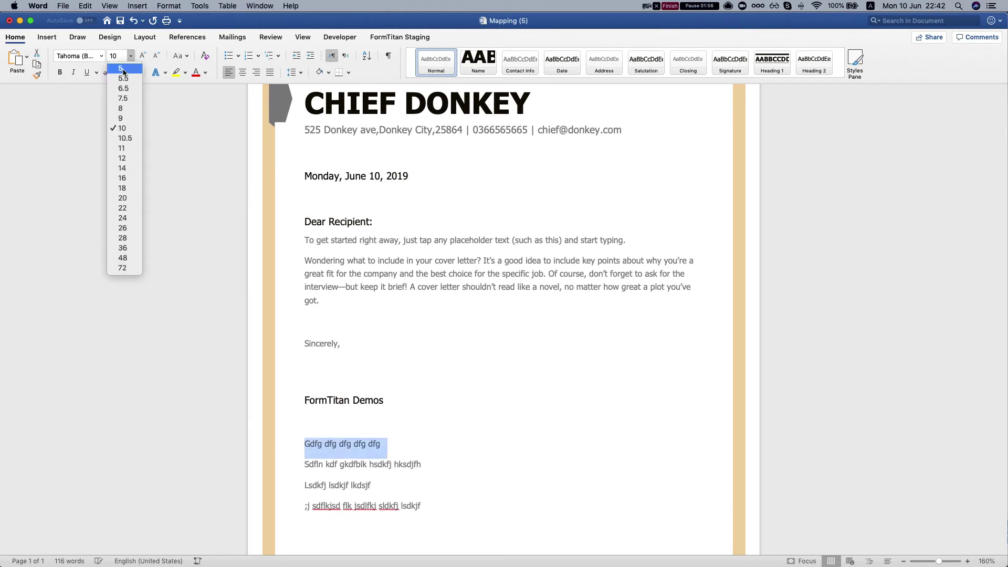
pyautogui.click(128, 172)
pyautogui.click(389, 364)
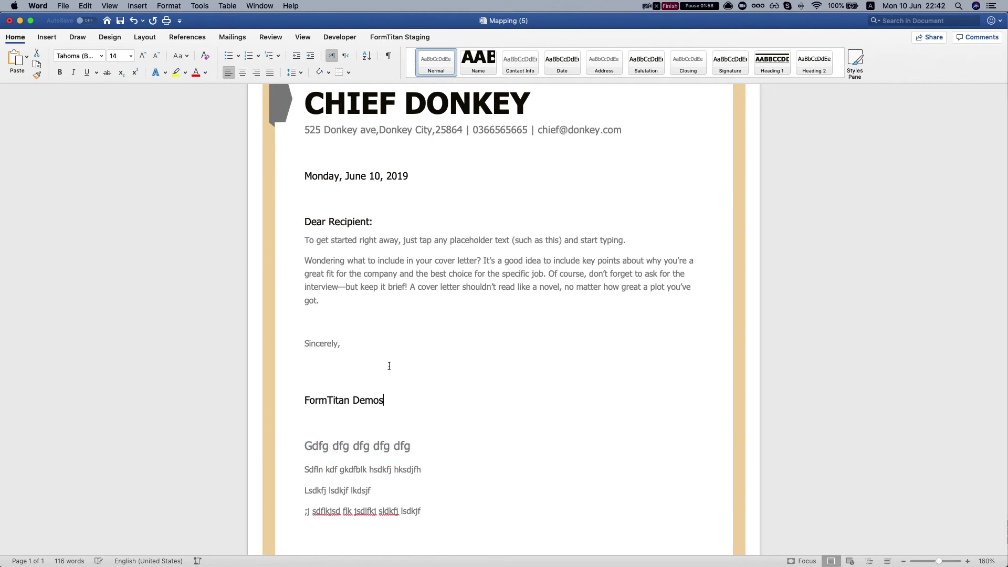
pyautogui.scroll(-1, 389, 336)
# - Open the FormTitan add-in panel, which reports the document is ready to email
pyautogui.click(380, 37)
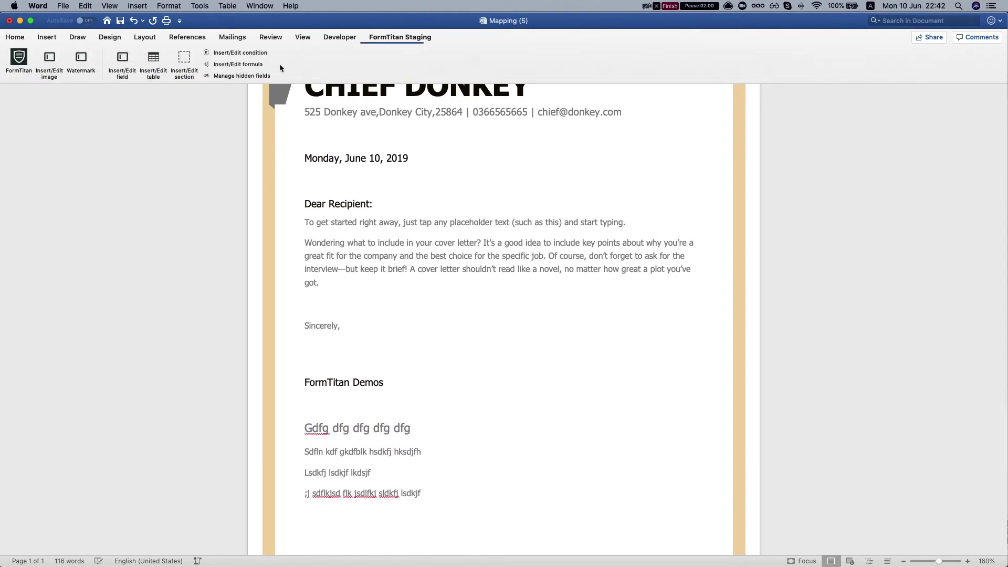
pyautogui.click(22, 56)
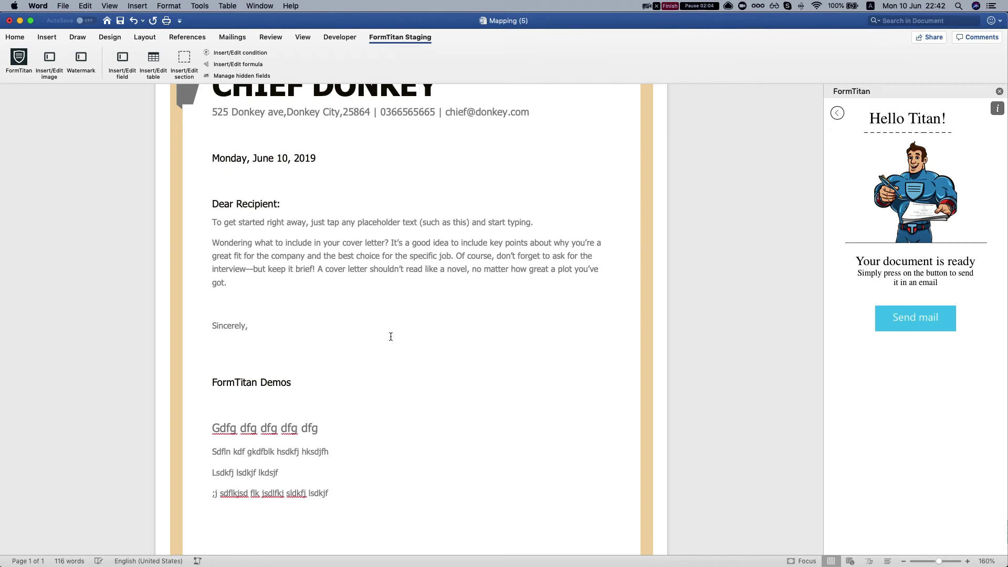
pyautogui.scroll(-1, 391, 336)
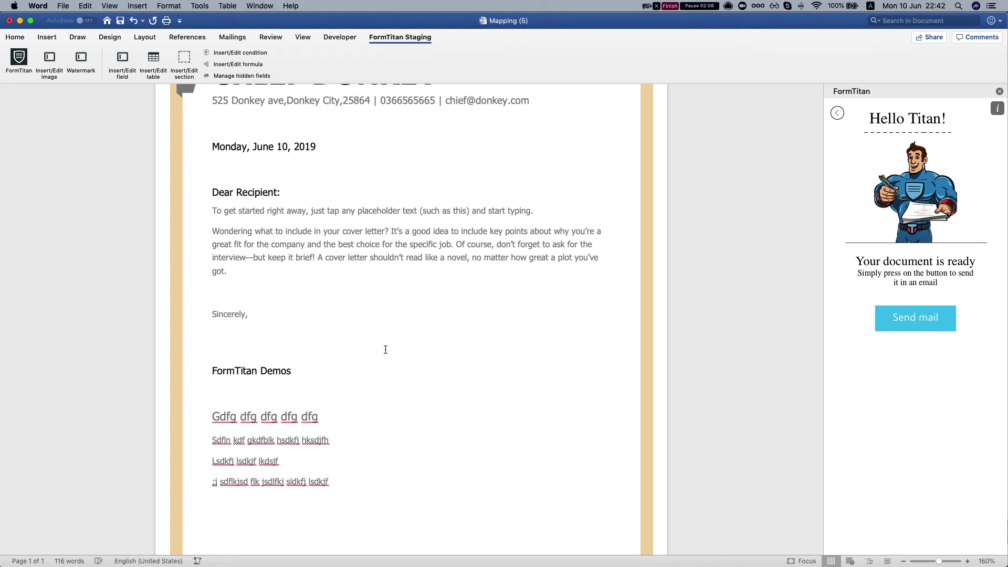
# - Start the Send mail form with folder All and the contact test email template
pyautogui.click(905, 319)
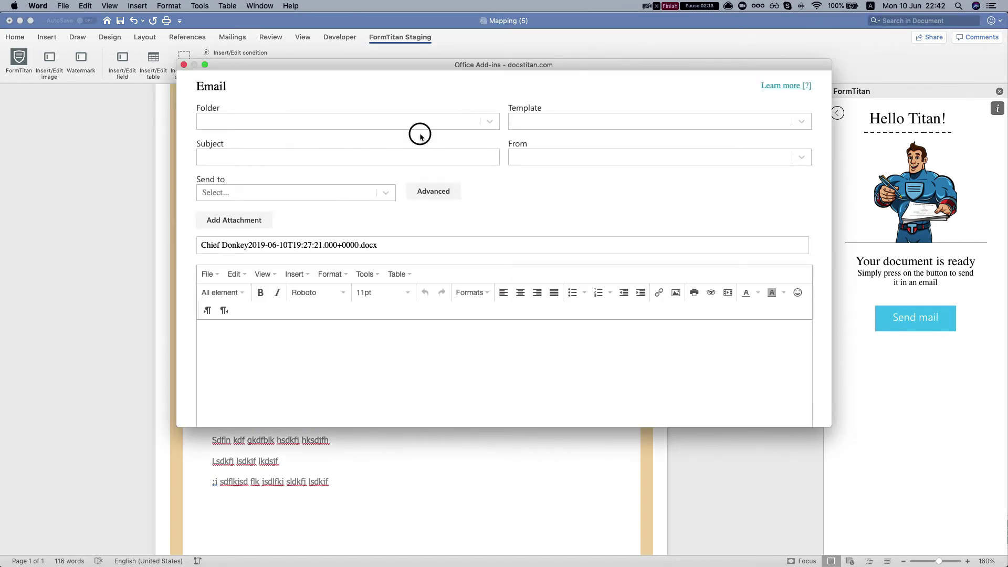
pyautogui.click(423, 124)
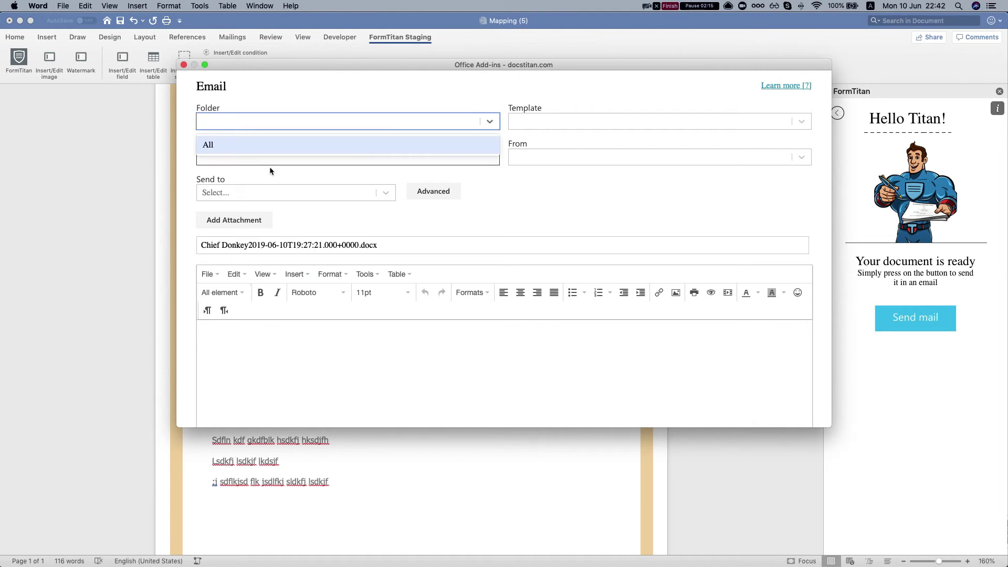
pyautogui.click(231, 146)
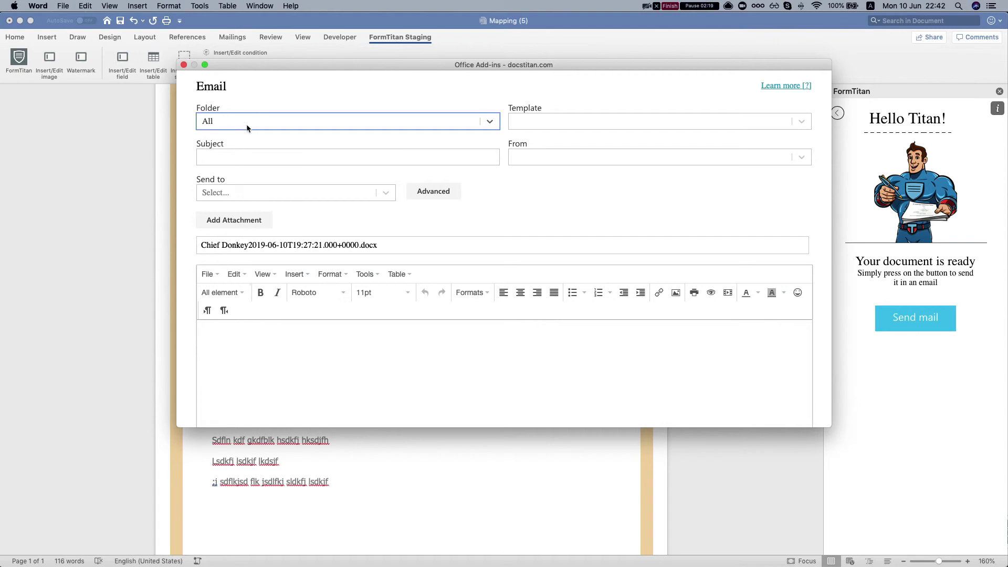
pyautogui.click(299, 126)
pyautogui.click(278, 140)
pyautogui.click(643, 120)
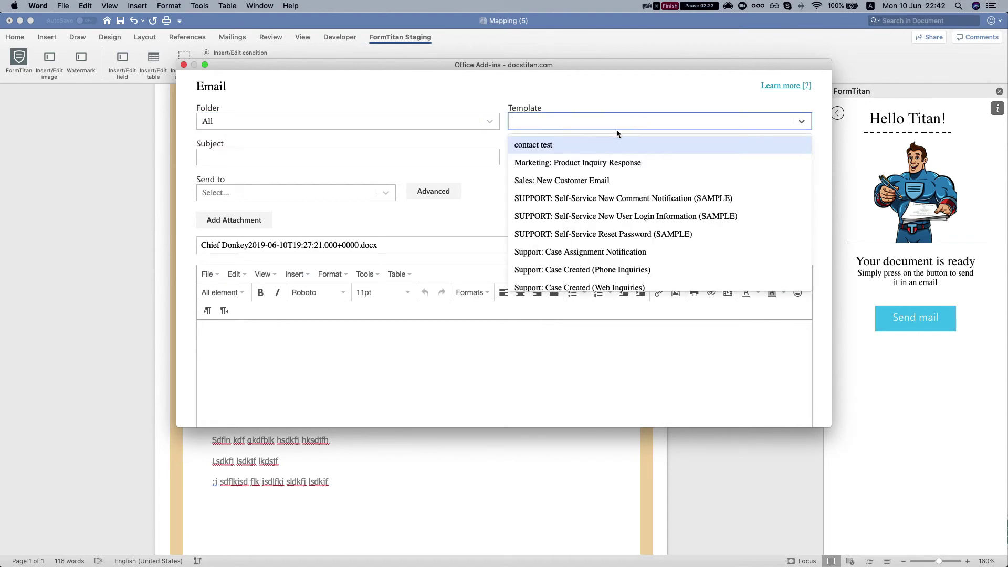
pyautogui.click(553, 146)
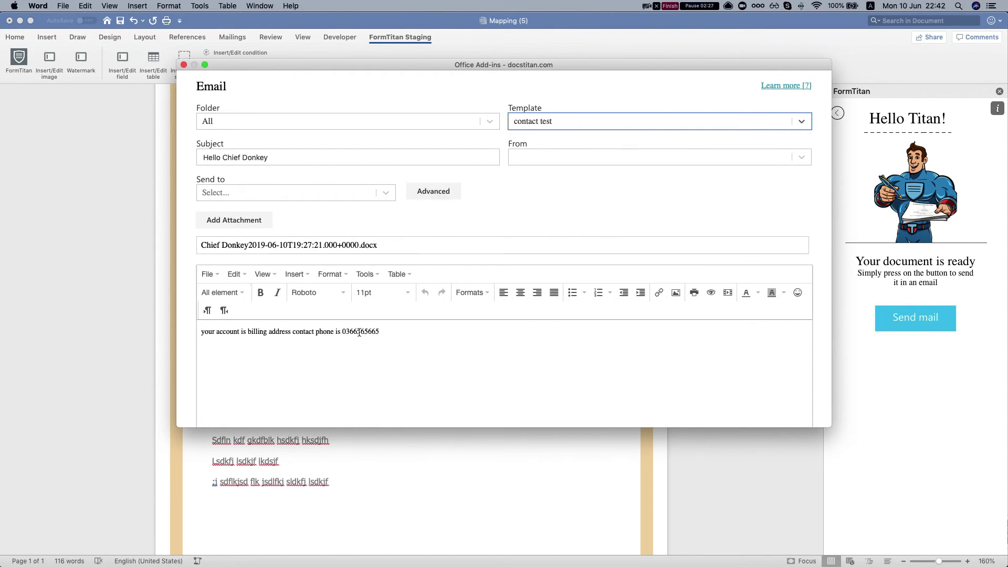
# - Choose the sender's From address and open the Send to recipient options
pyautogui.click(273, 178)
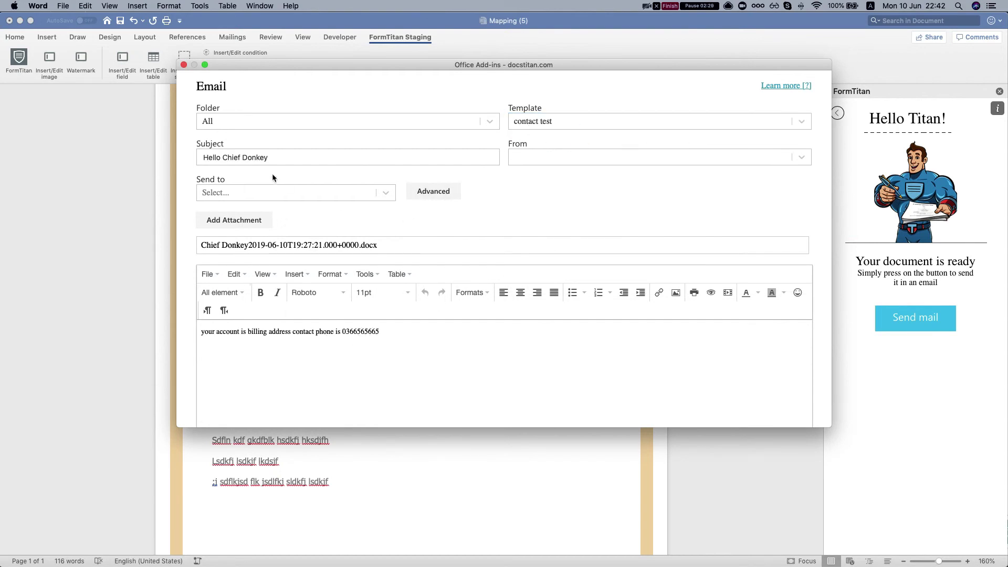
pyautogui.click(576, 159)
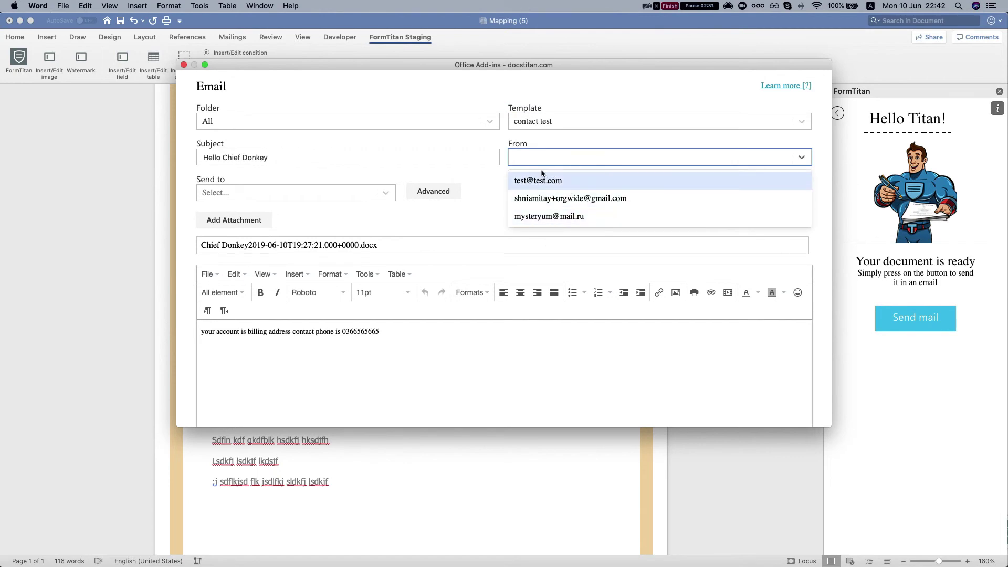
pyautogui.click(556, 200)
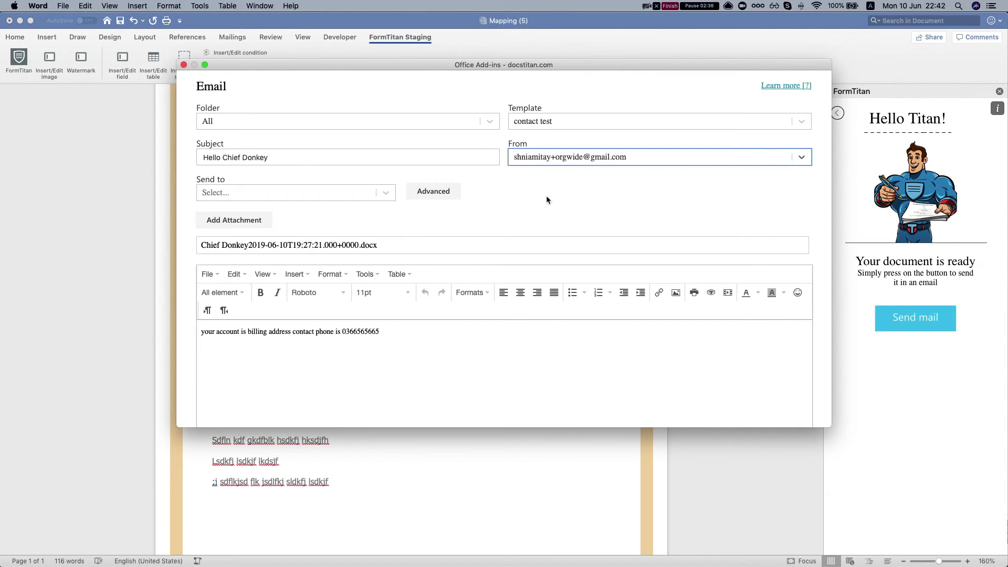
pyautogui.click(260, 193)
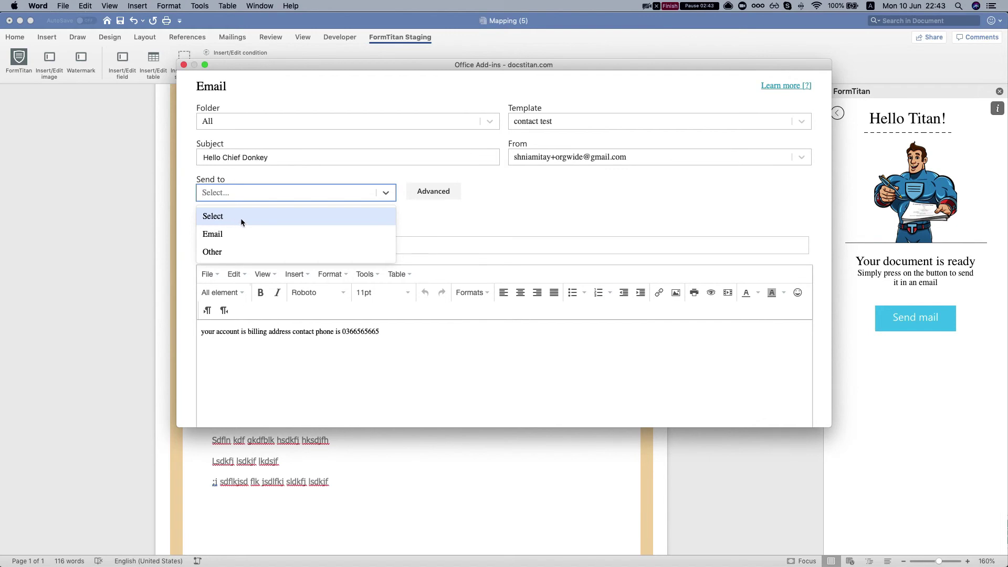
# - Set Send to as Other and enter the recipient's e-mail address
pyautogui.click(227, 250)
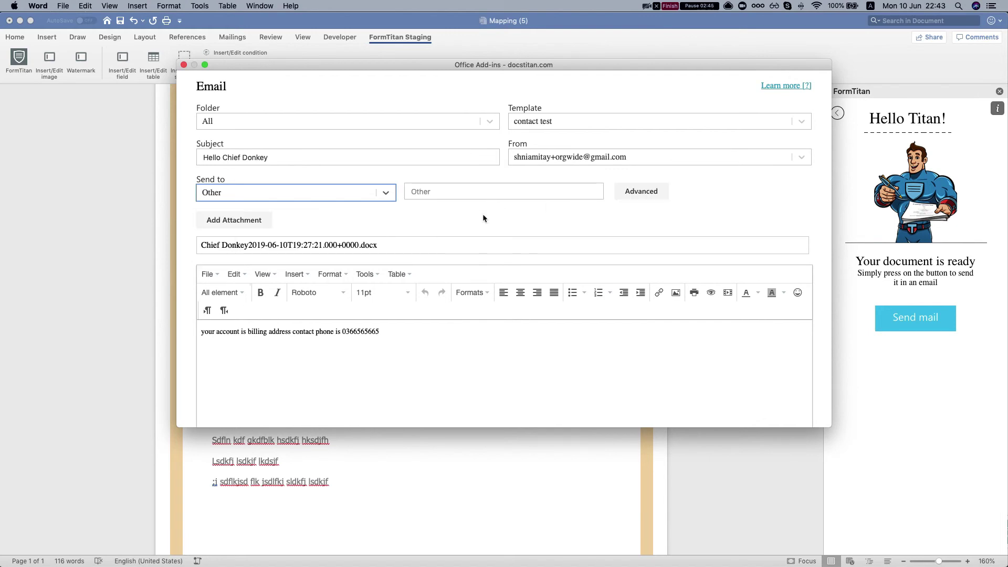
pyautogui.click(479, 191)
pyautogui.hotkey('ctrl', 'Up')
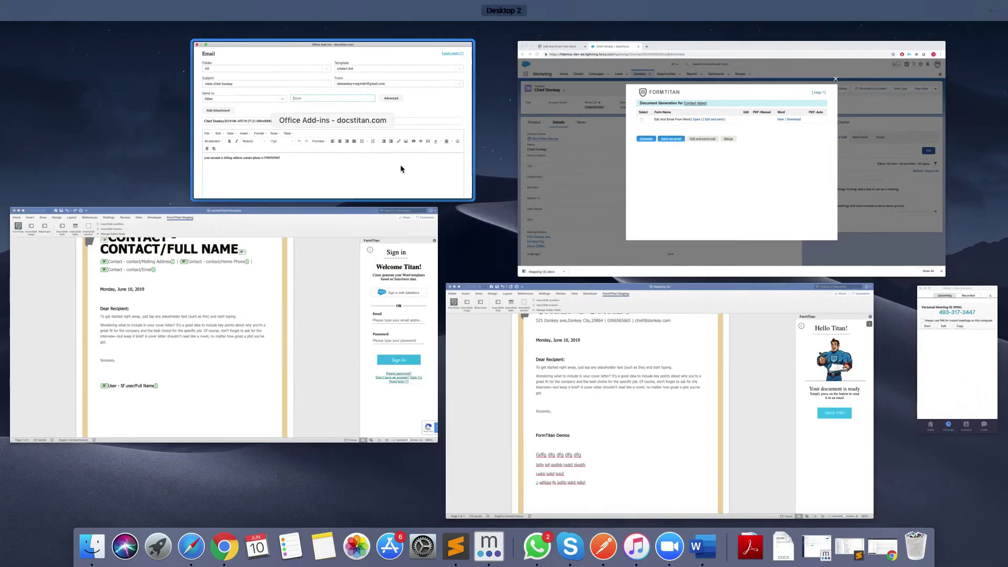
pyautogui.click(400, 168)
pyautogui.write('de')
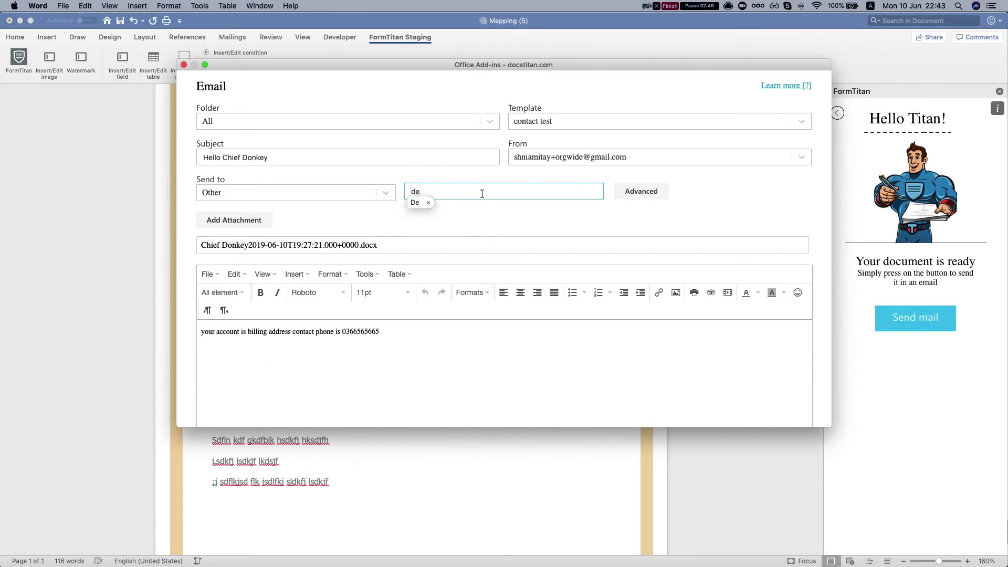
pyautogui.press('BackSpace')
pyautogui.press('BackSpace')
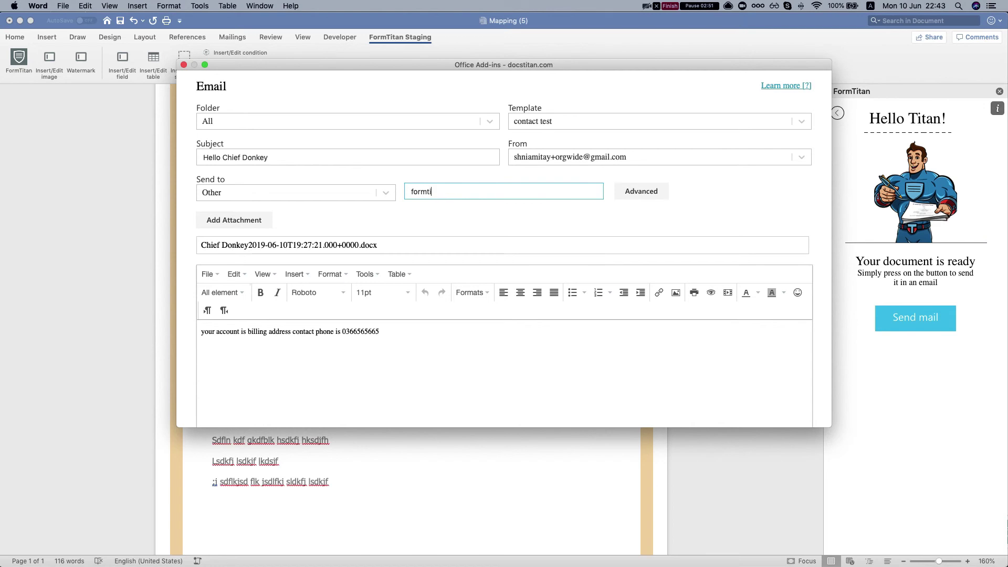
# - Review the timestamped .docx attachment name and the message body
pyautogui.scroll(-3, 231, 158)
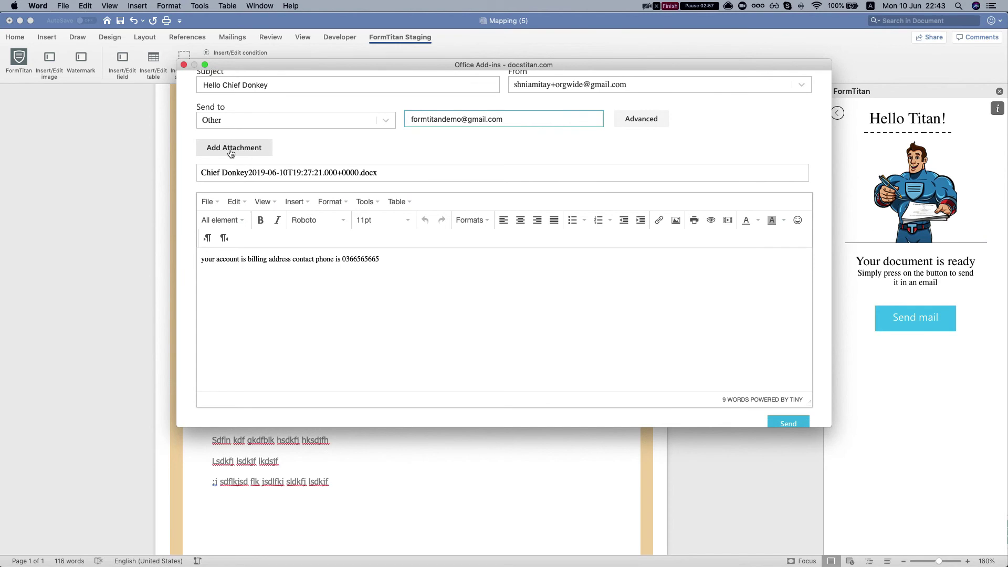
pyautogui.moveTo(201, 173); pyautogui.dragTo(257, 169)
pyautogui.scroll(-1, 247, 182)
pyautogui.scroll(3, 248, 182)
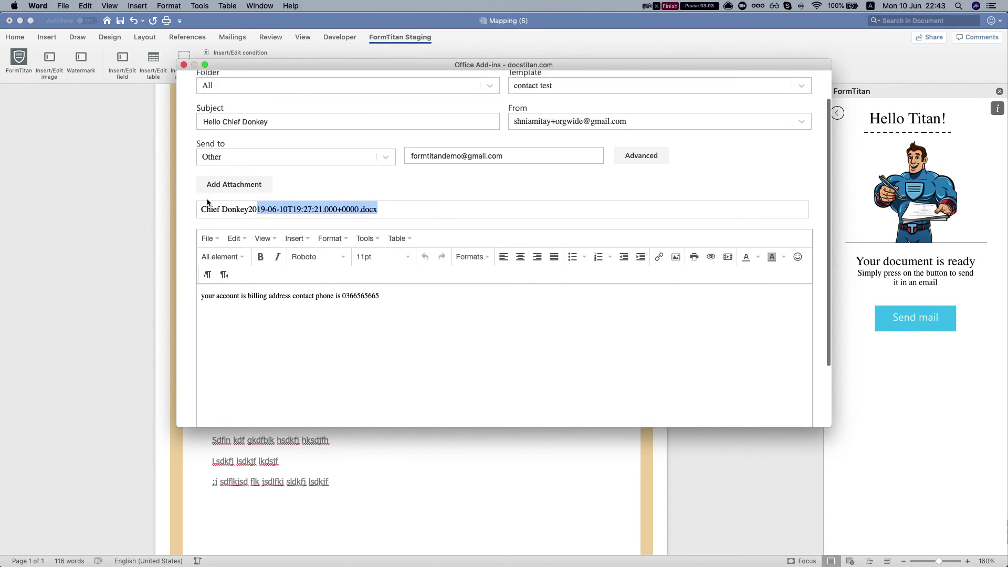
pyautogui.moveTo(201, 213); pyautogui.dragTo(379, 213)
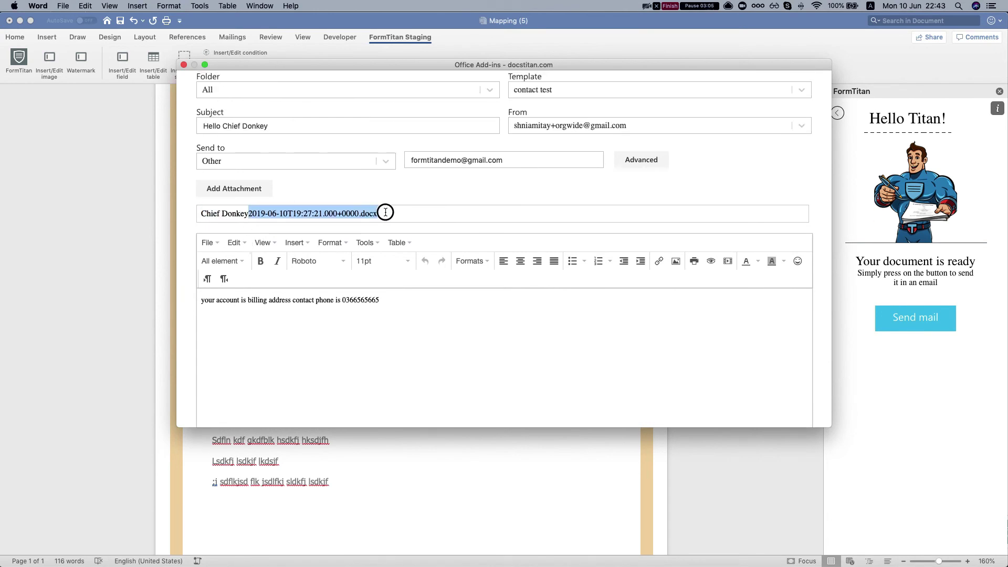
pyautogui.click(379, 214)
pyautogui.scroll(-3, 375, 215)
pyautogui.scroll(5, 374, 227)
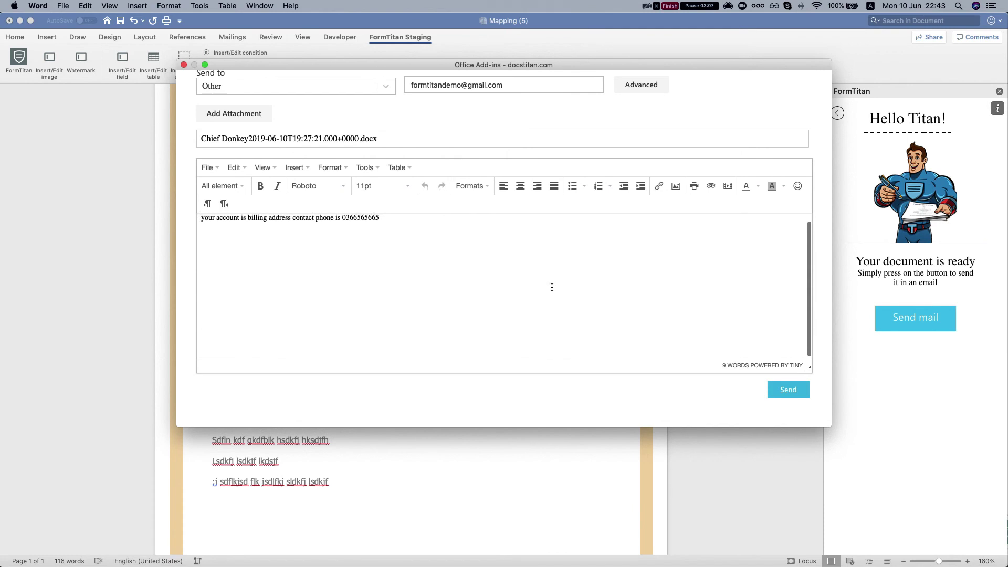
pyautogui.scroll(-5, 745, 388)
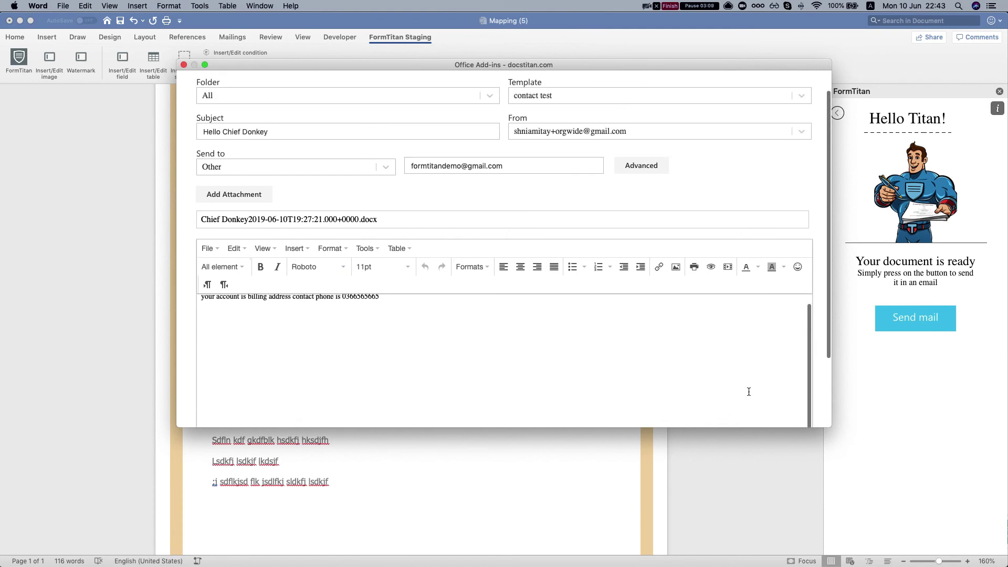
# - Send the email with the letter attached, acknowledge the success message, and show all windows
pyautogui.click(788, 379)
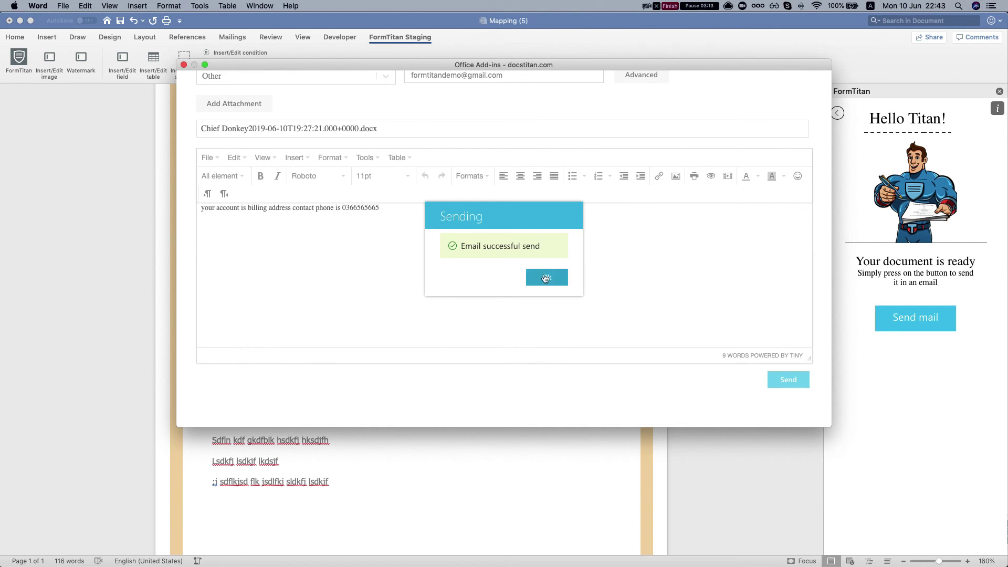
pyautogui.click(546, 277)
pyautogui.hotkey('ctrl', 'Up')
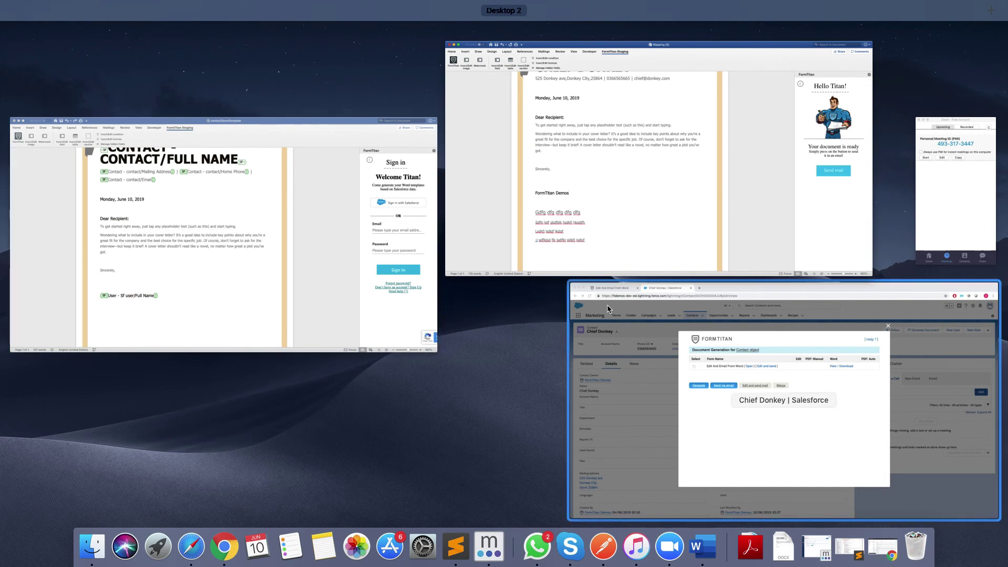
# - In a maximized Gmail window, open the received greeting email and open its .docx attachment
pyautogui.click(463, 389)
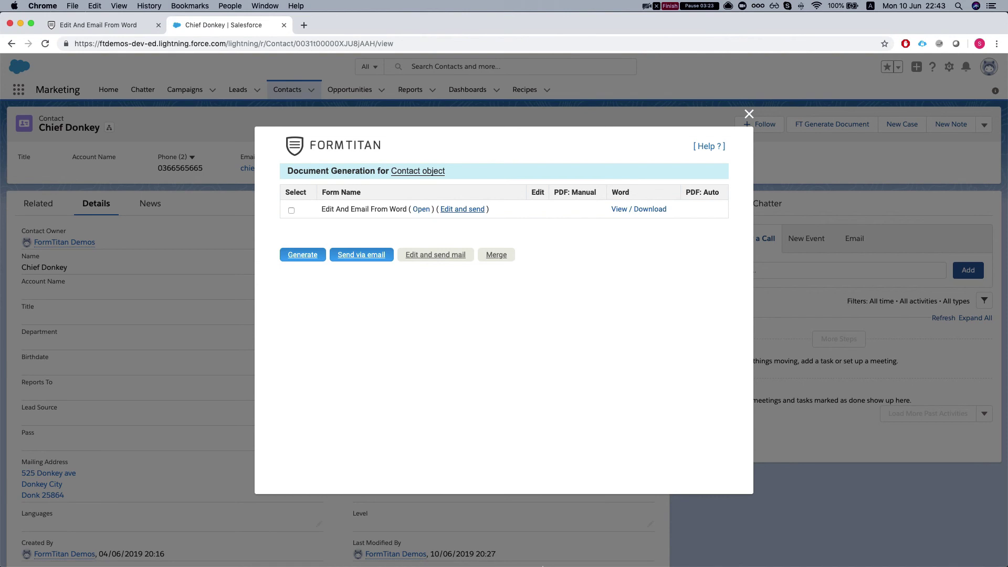
pyautogui.click(840, 544)
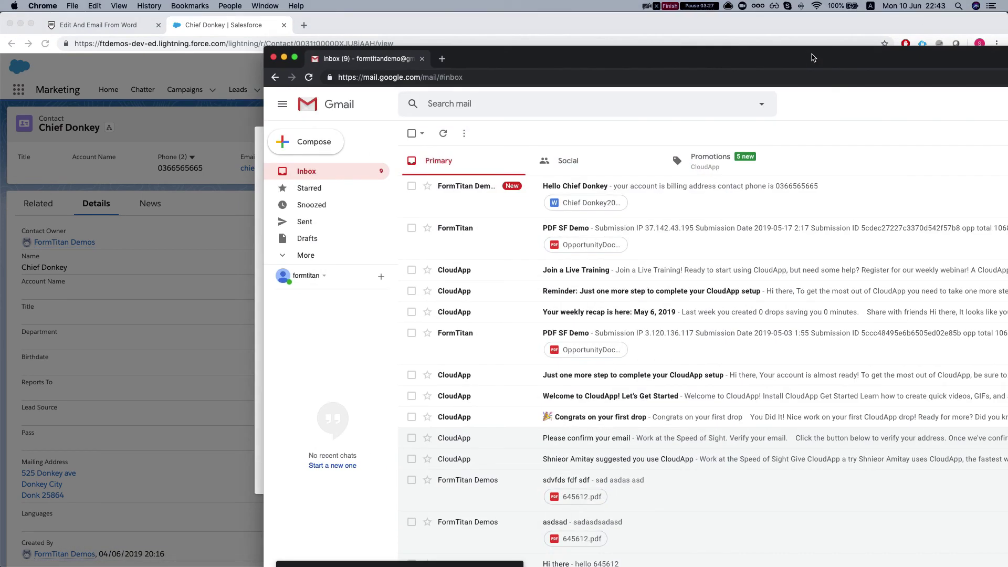
pyautogui.doubleClick(368, 42)
pyautogui.click(242, 151)
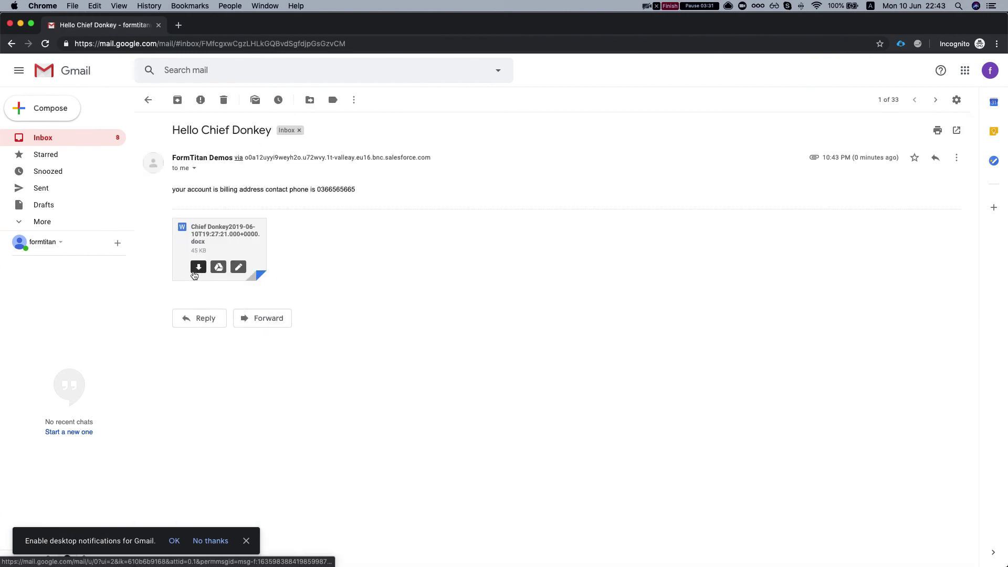
pyautogui.click(196, 266)
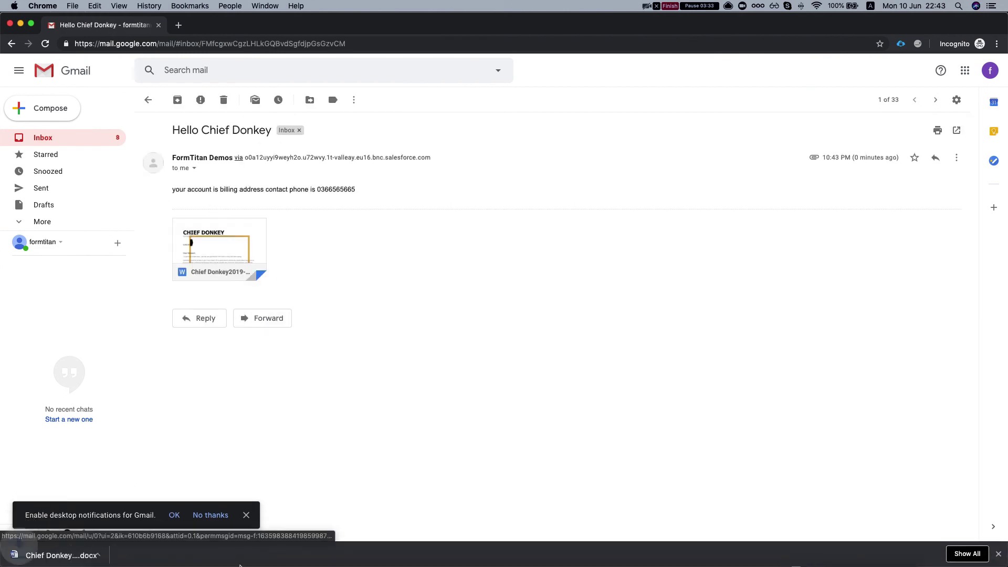
pyautogui.click(58, 555)
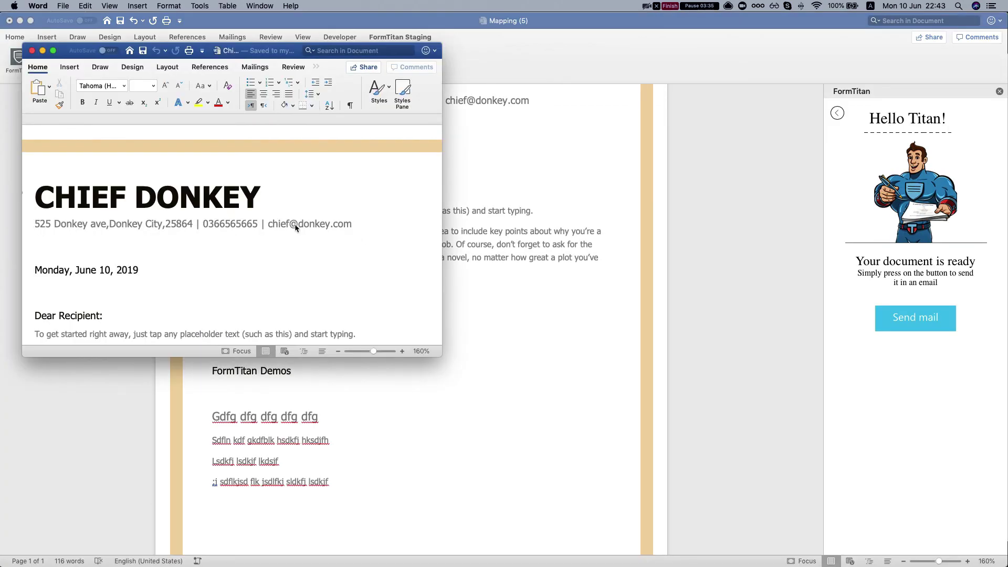
# - Maximize the received letter and scroll through it, confirming the four added lines remain
pyautogui.doubleClick(278, 51)
pyautogui.scroll(-5, 387, 295)
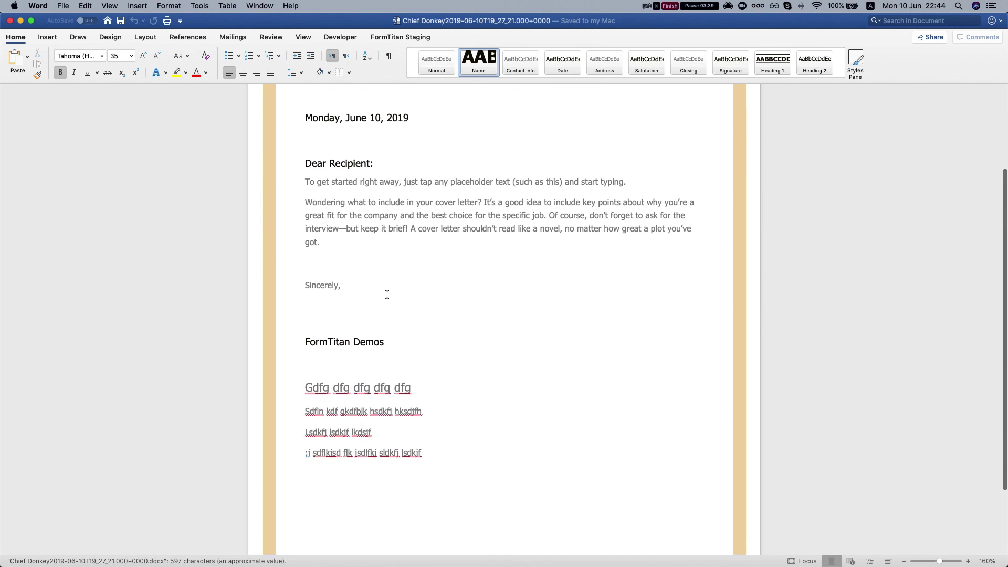
pyautogui.scroll(-3, 387, 294)
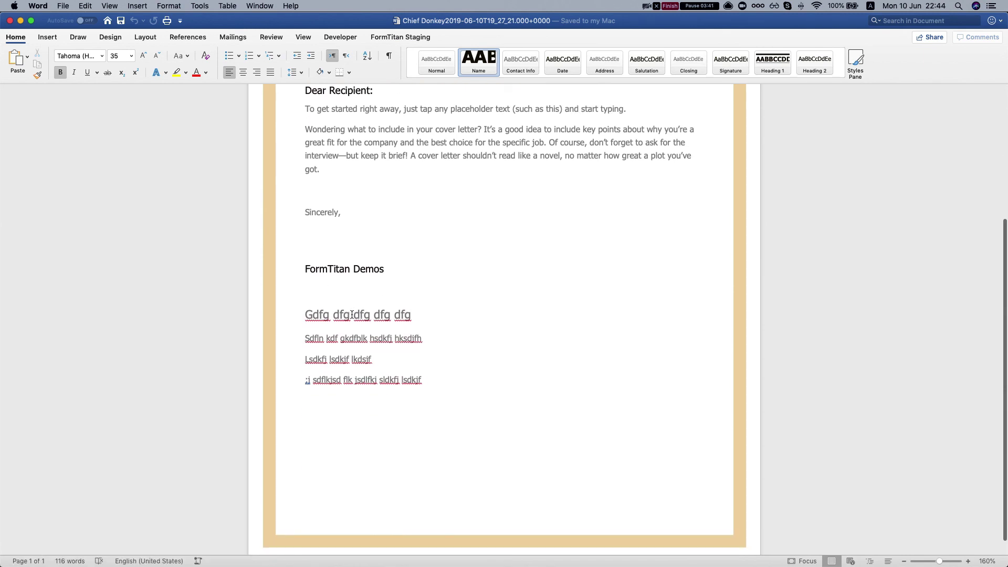
pyautogui.scroll(2, 351, 313)
pyautogui.scroll(1, 376, 289)
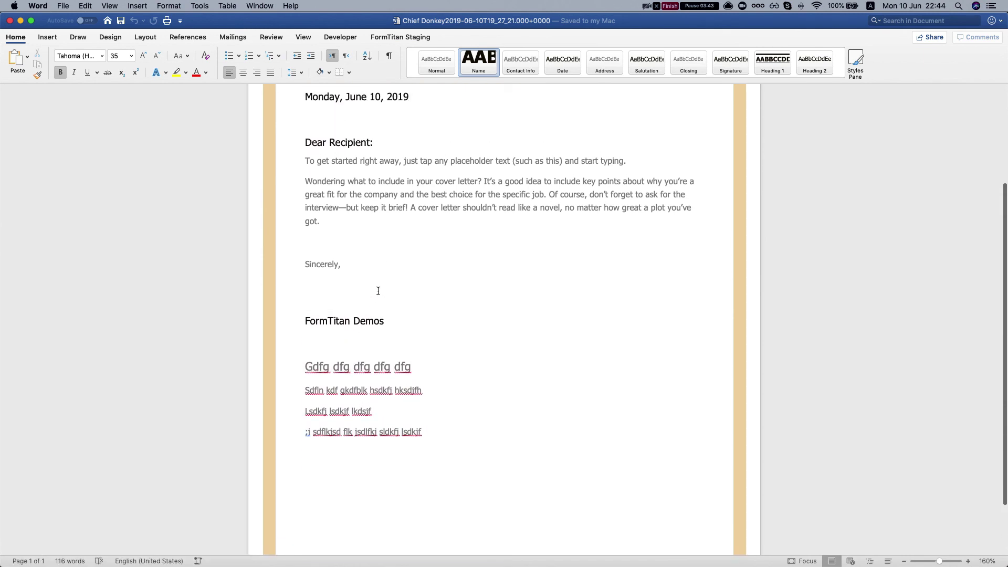
pyautogui.scroll(1, 378, 291)
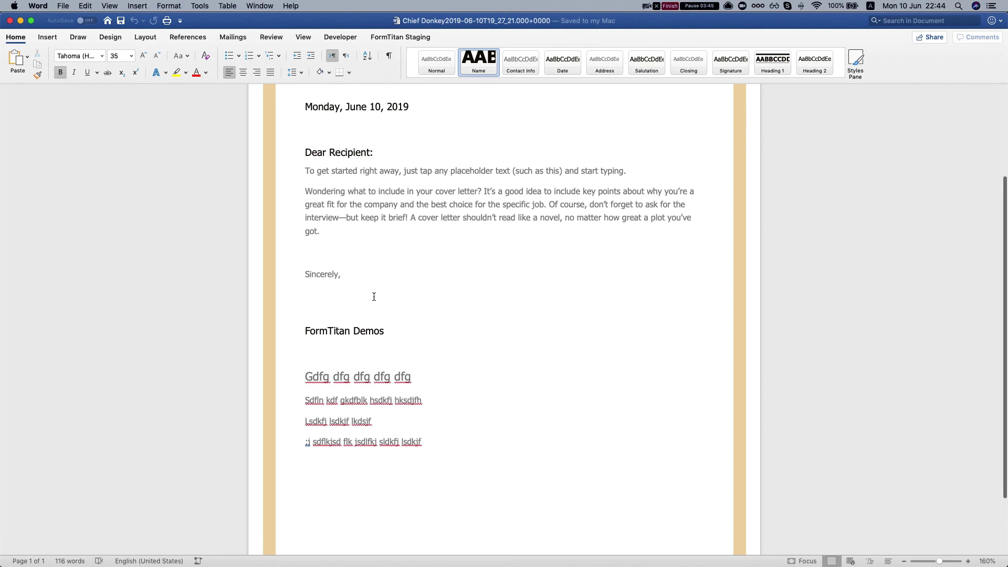
pyautogui.scroll(1, 376, 293)
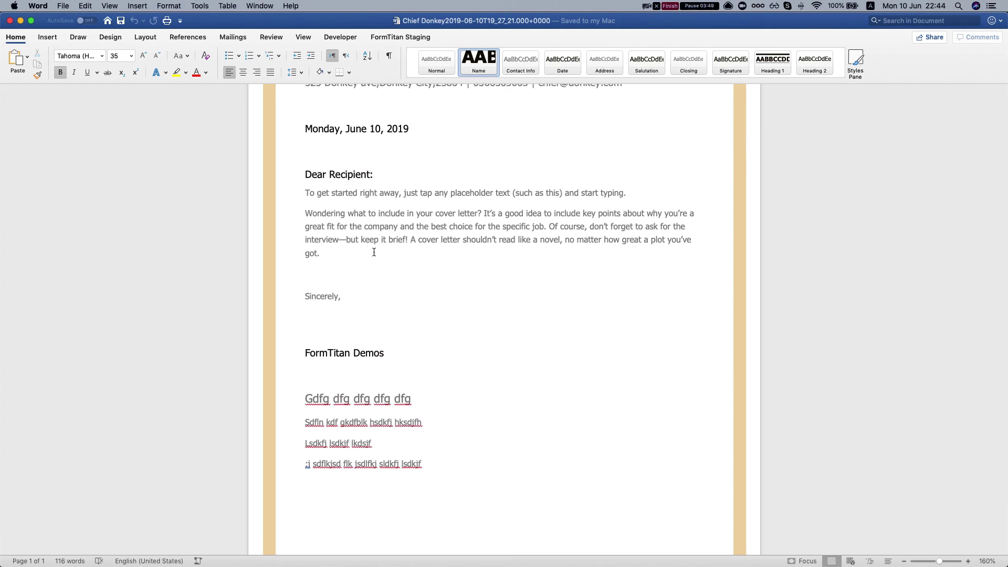
pyautogui.scroll(5, 408, 237)
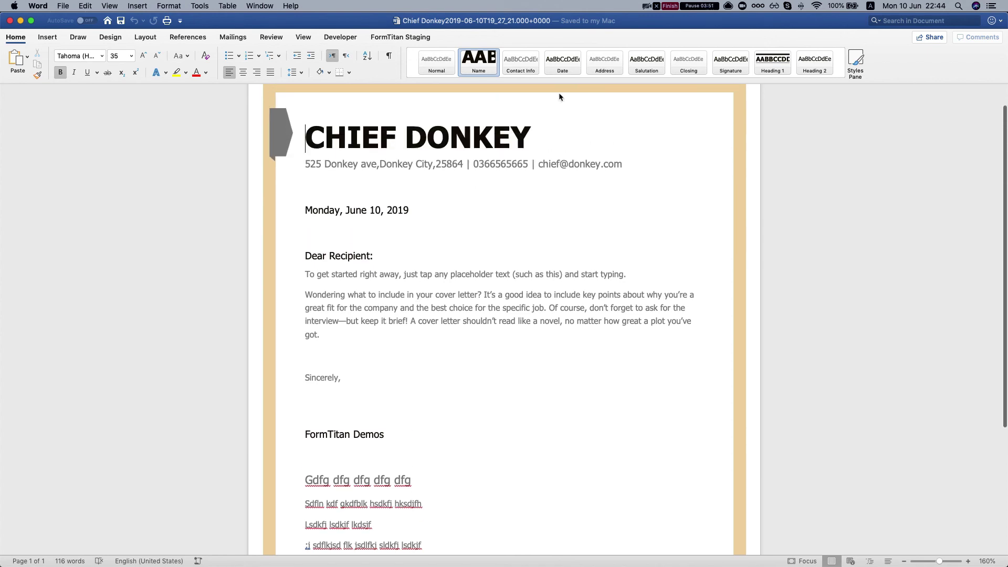